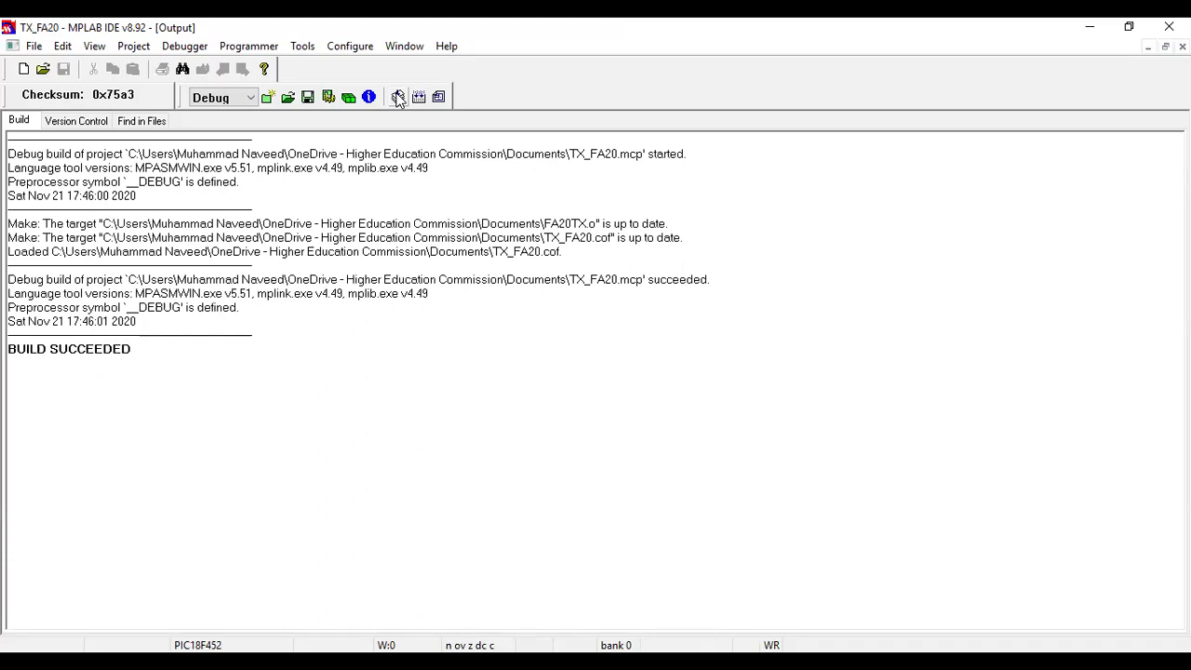
key("alt+p")
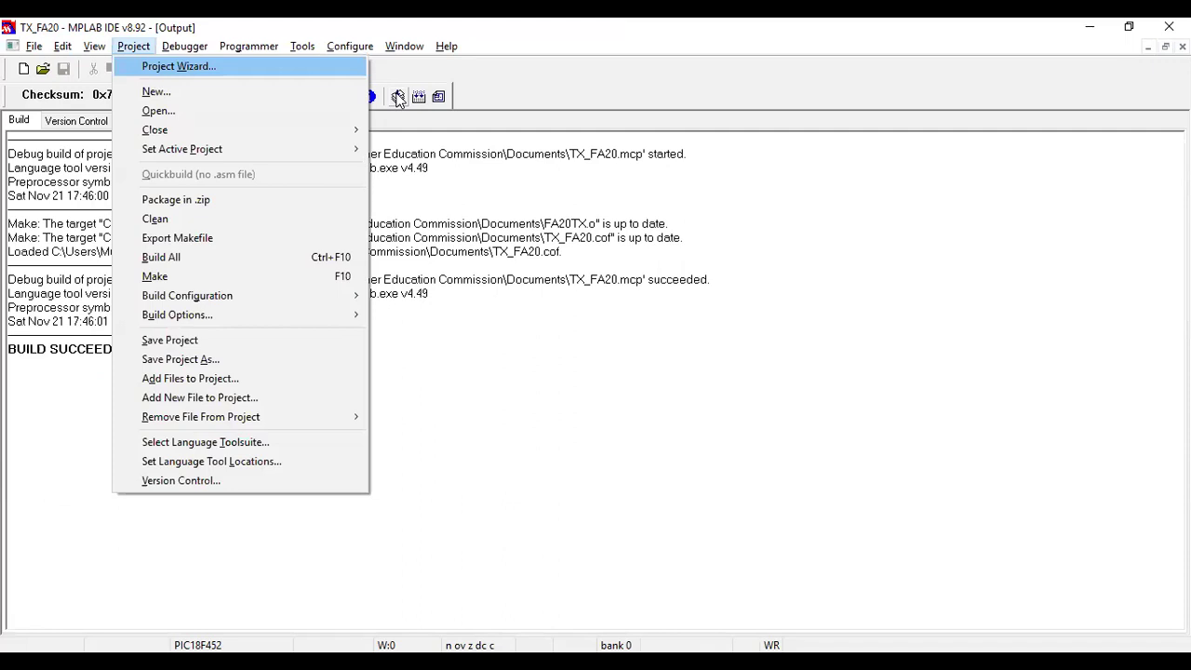
key("alt+h")
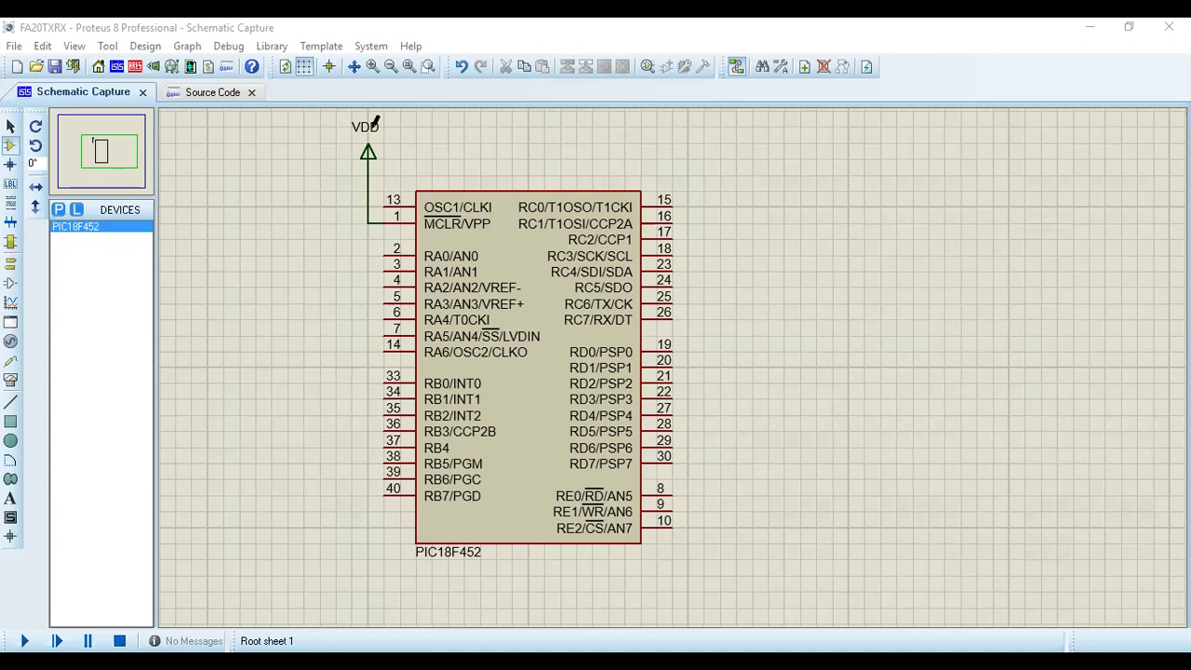
In Proteus, place a virtual terminal beside the PIC18F452 and wire the RC6/TX/CK pin to the terminal's RXD pin
left_click(10, 301)
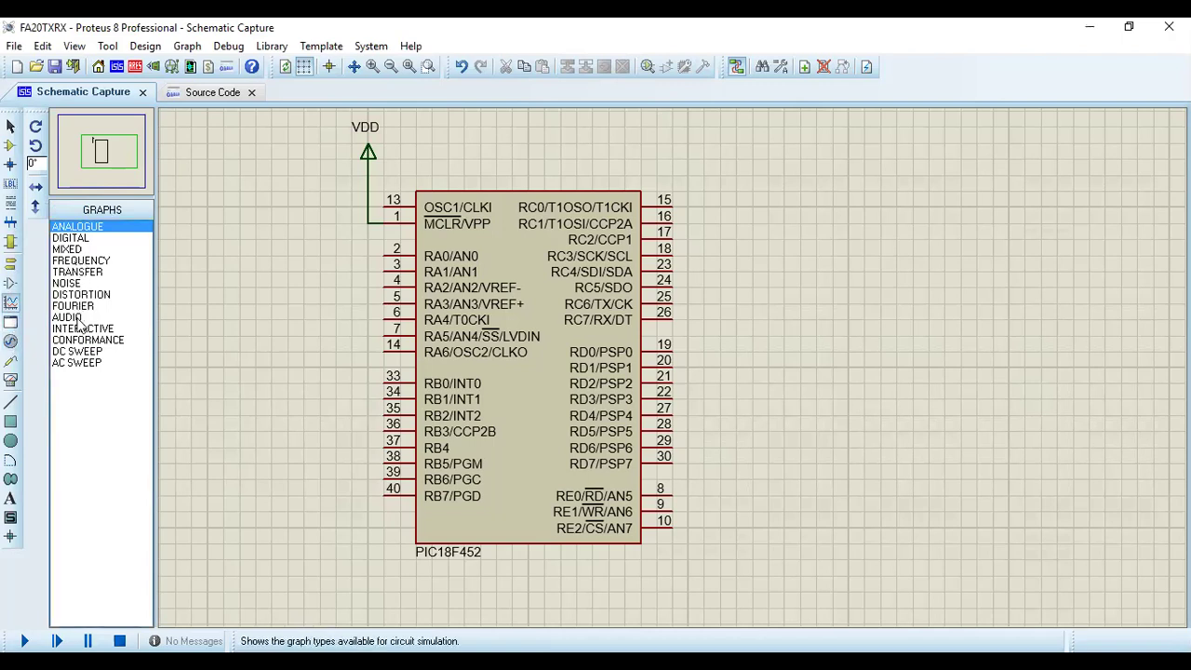
left_click(10, 342)
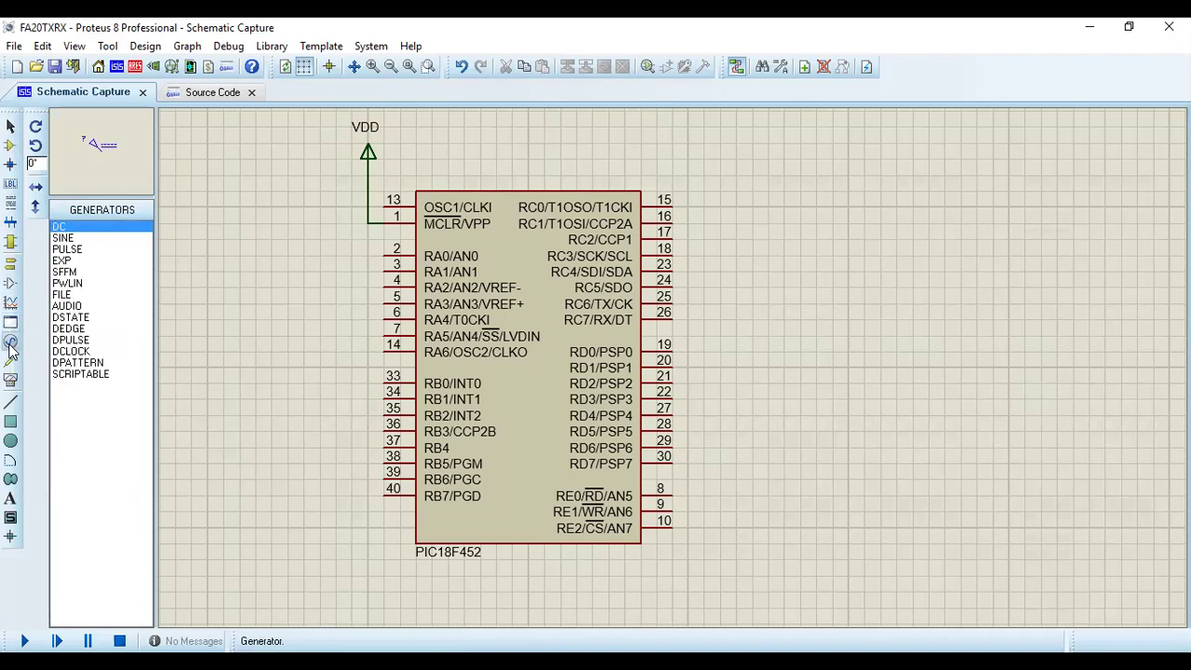
left_click(11, 380)
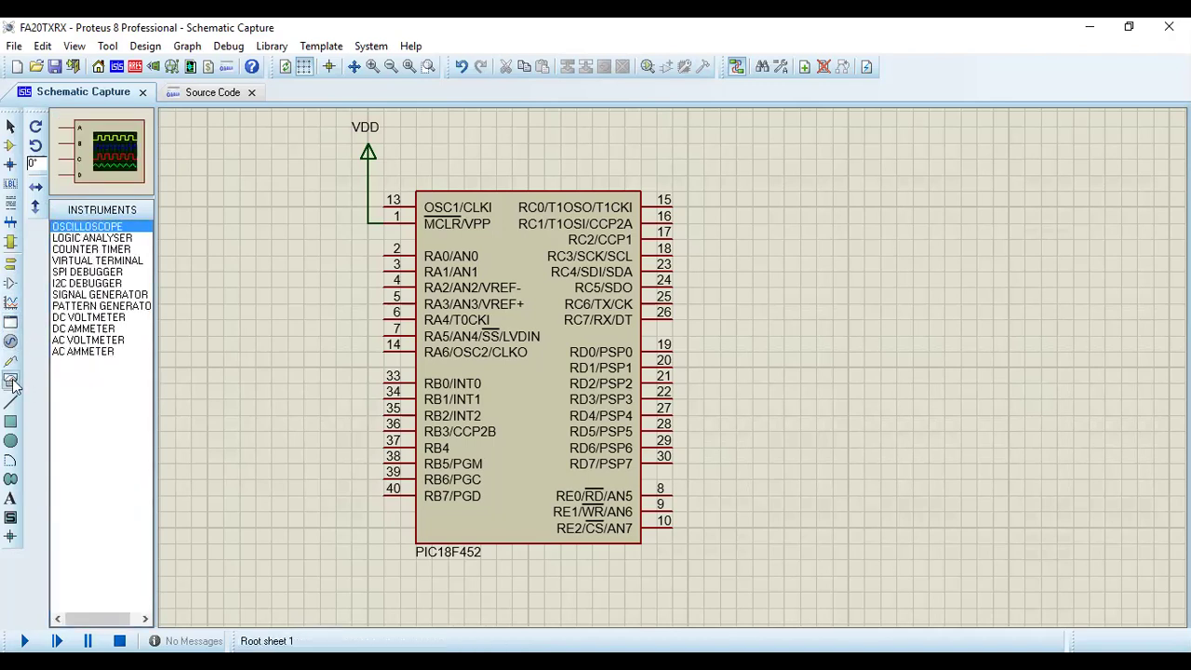
left_click(118, 262)
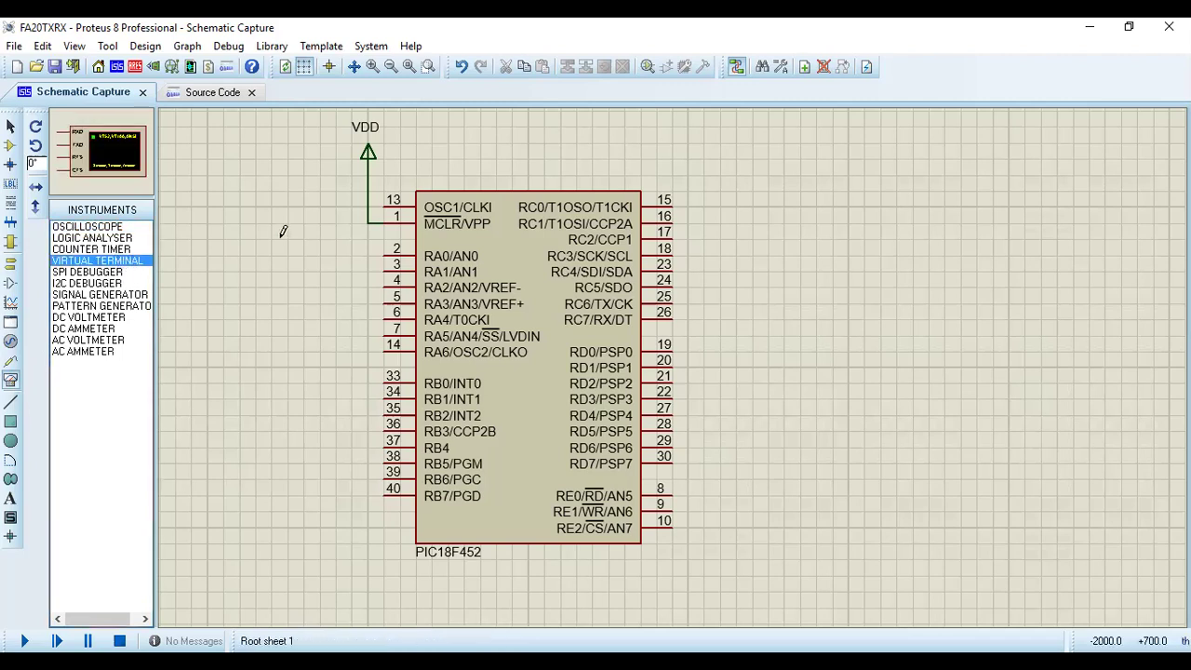
left_click(824, 256)
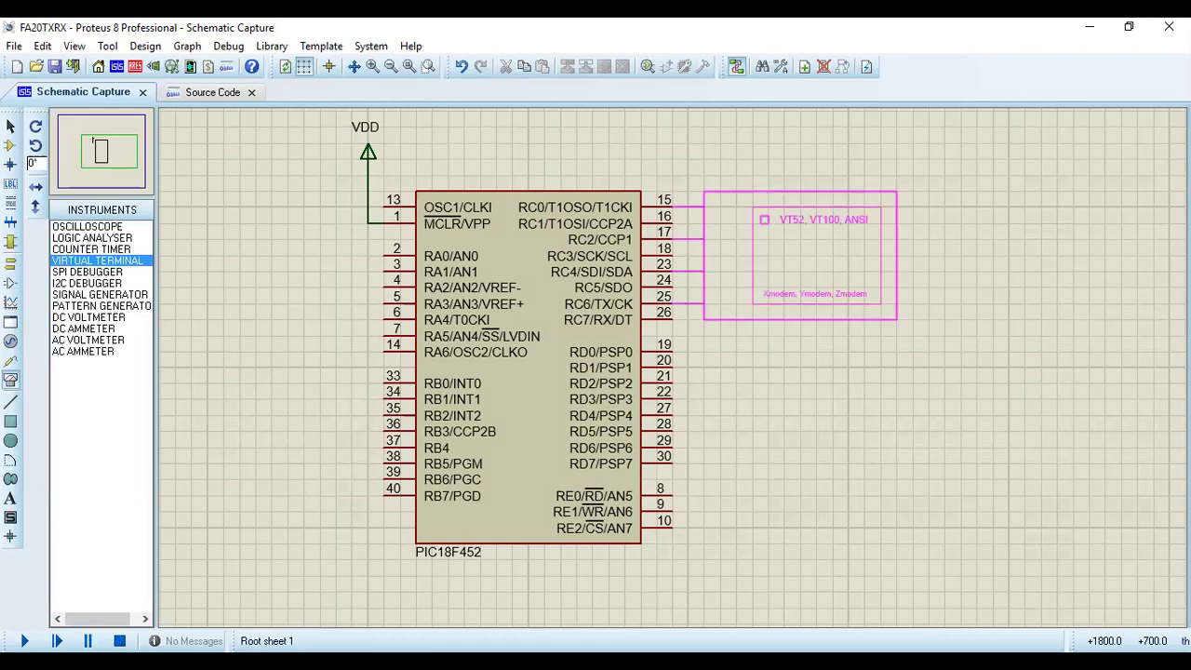
left_click(933, 215)
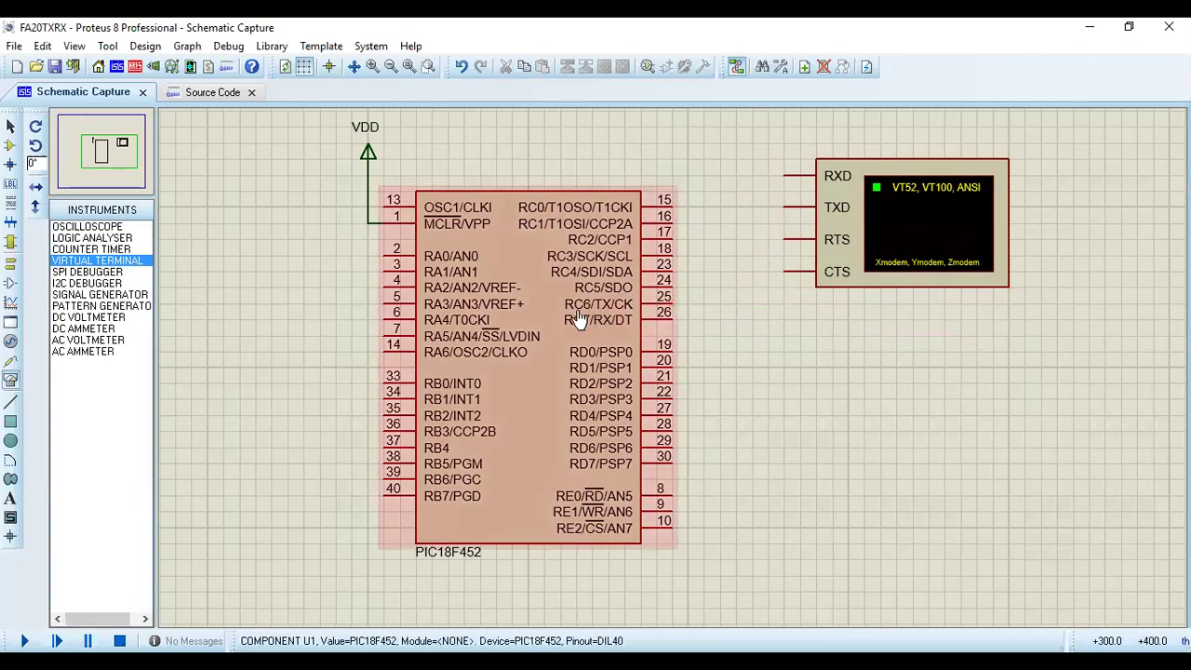
left_click(671, 296)
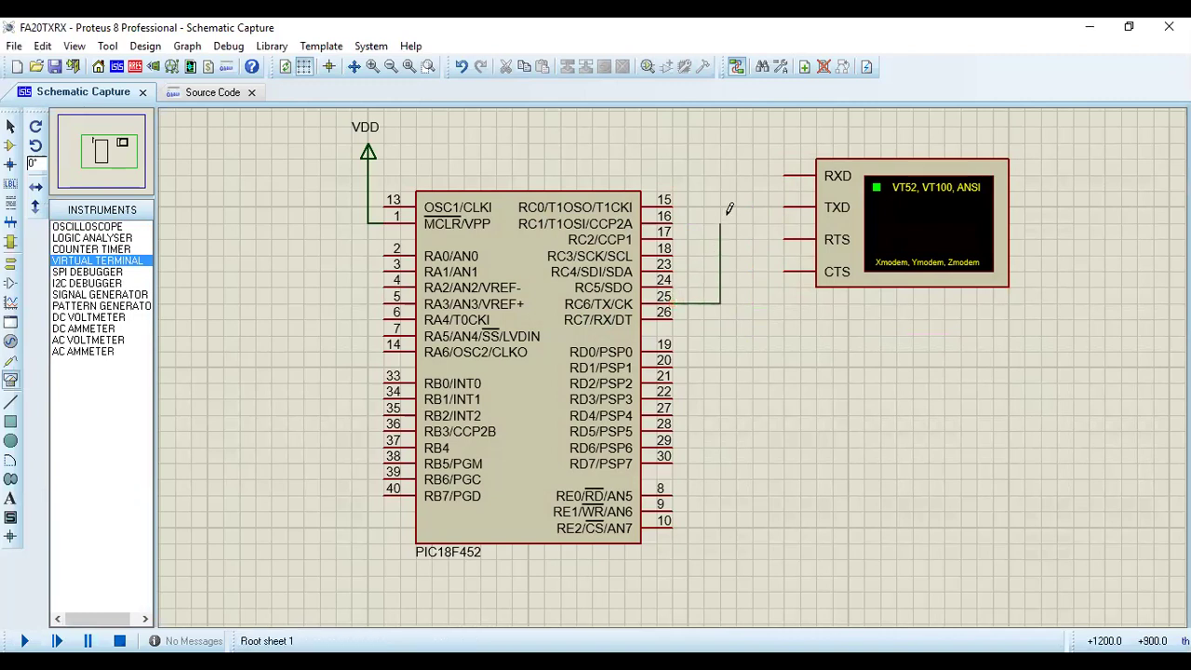
left_click(790, 176)
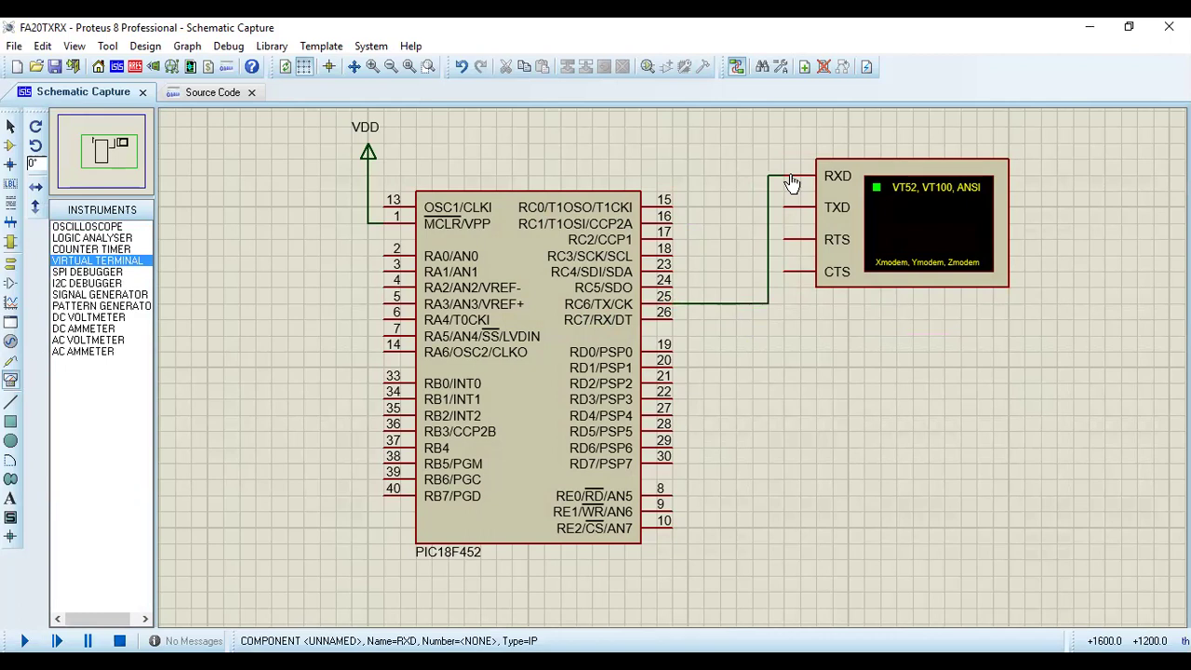
Set the virtual terminal's baud rate to 2400
left_click(900, 249)
right_click(916, 216)
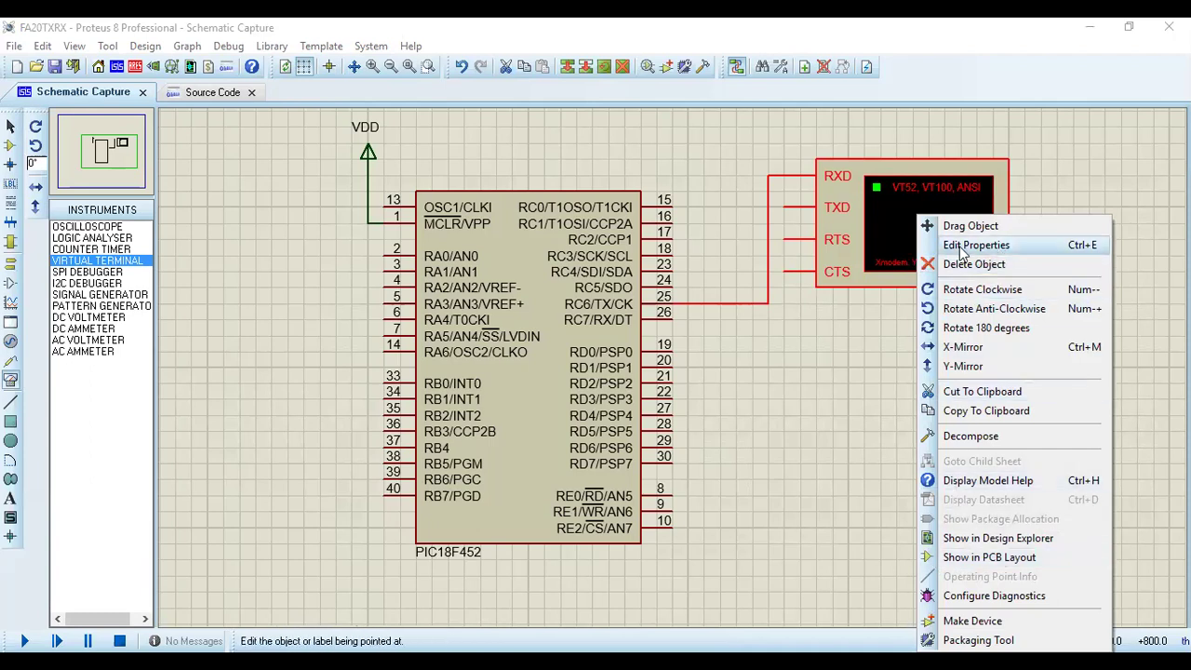
left_click(959, 247)
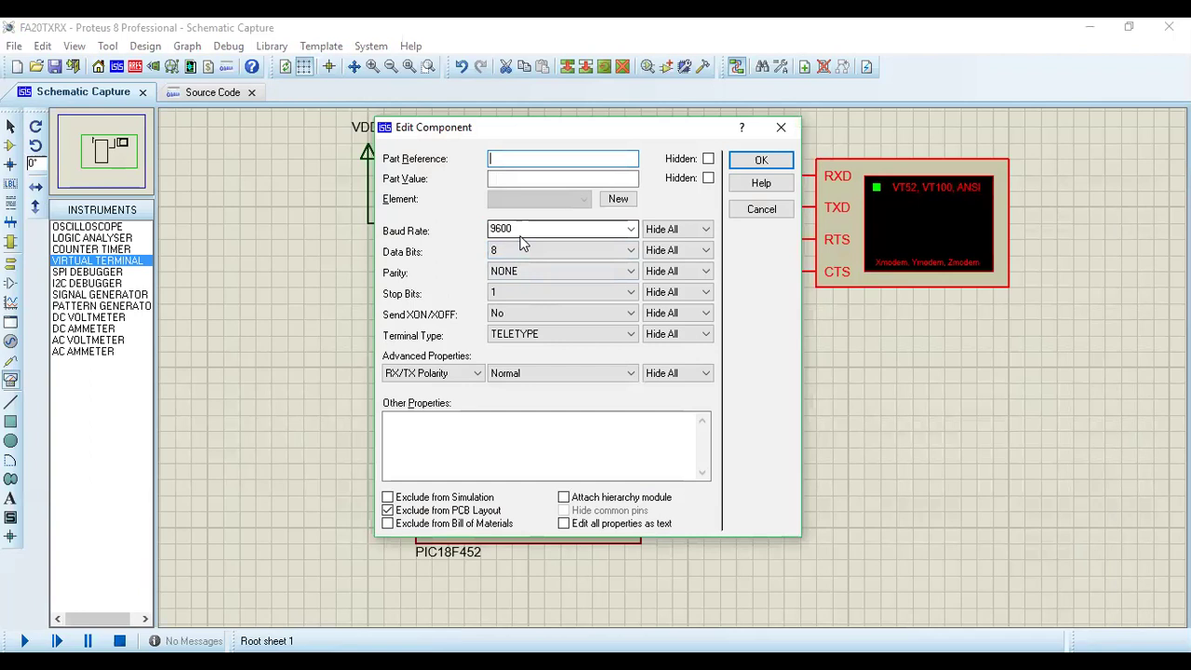
double_click(517, 230)
type("2400")
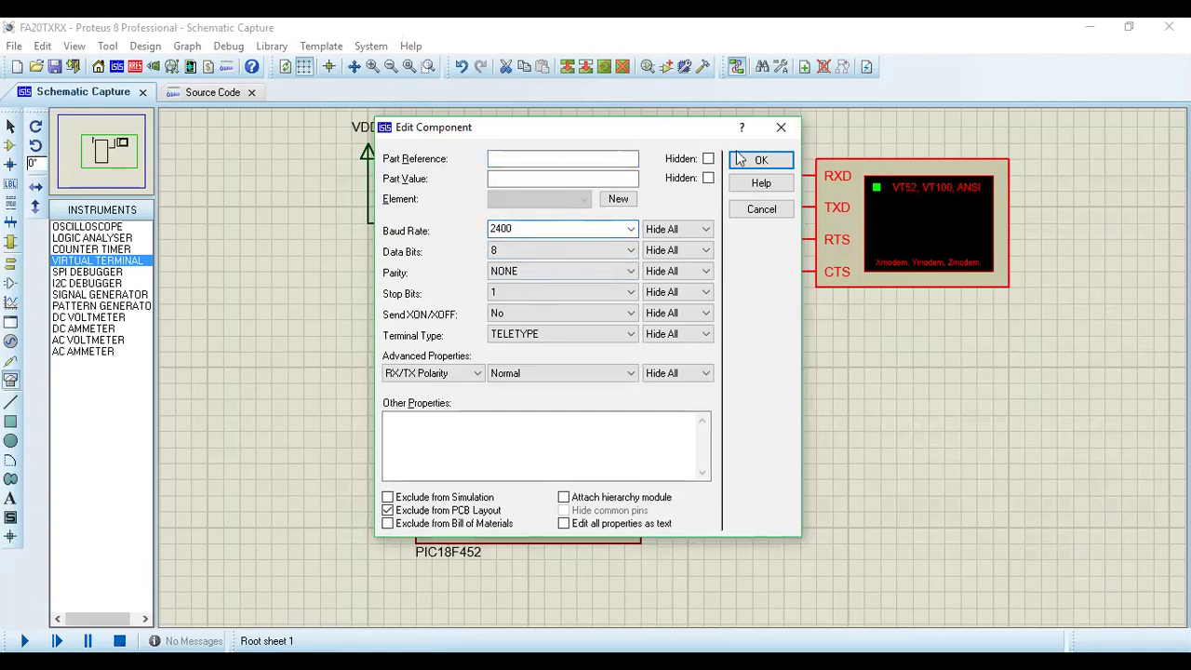
left_click(750, 160)
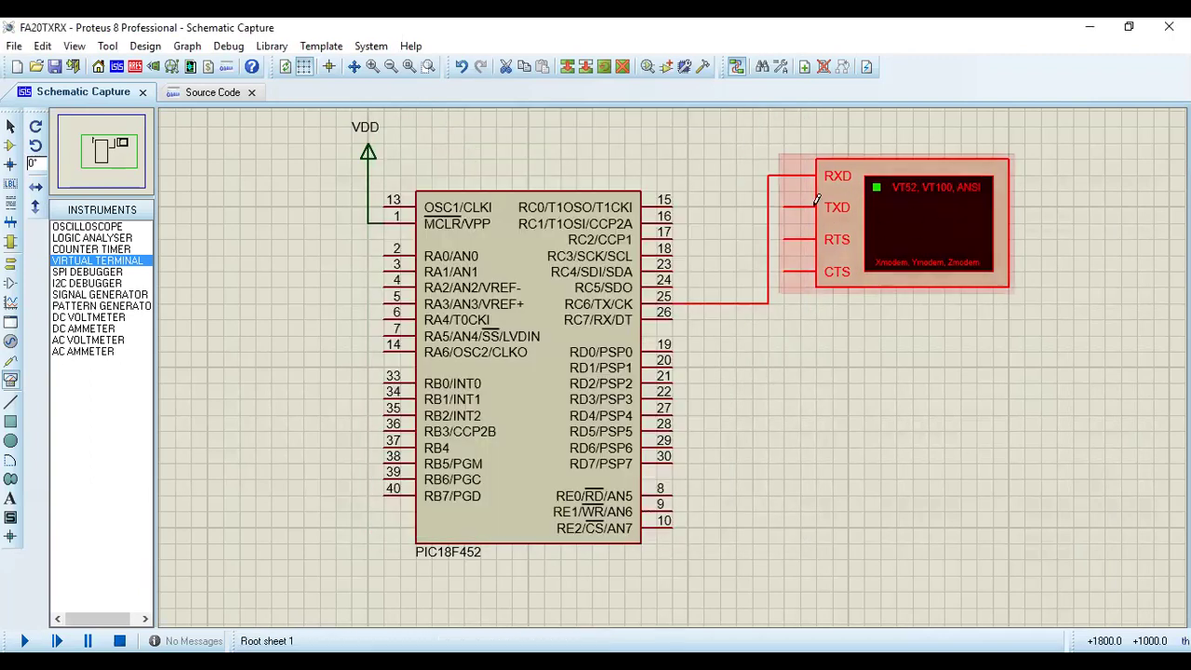
Check the program file and processor clock frequency in the PIC18F452's component properties
double_click(538, 345)
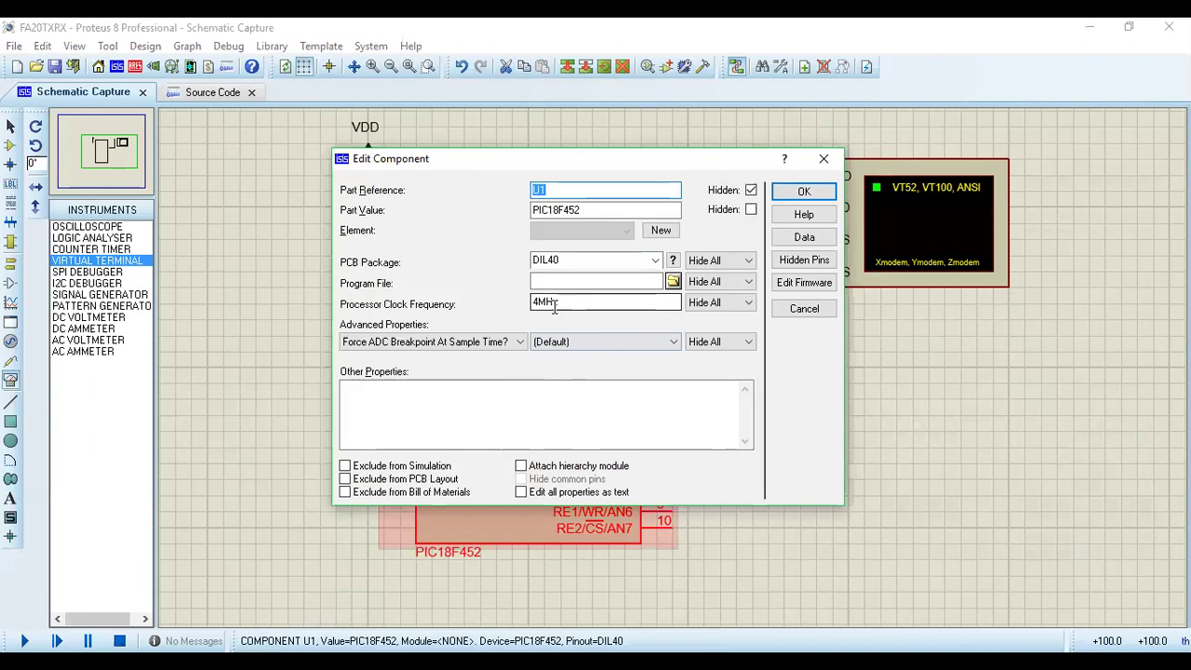
left_click(825, 160)
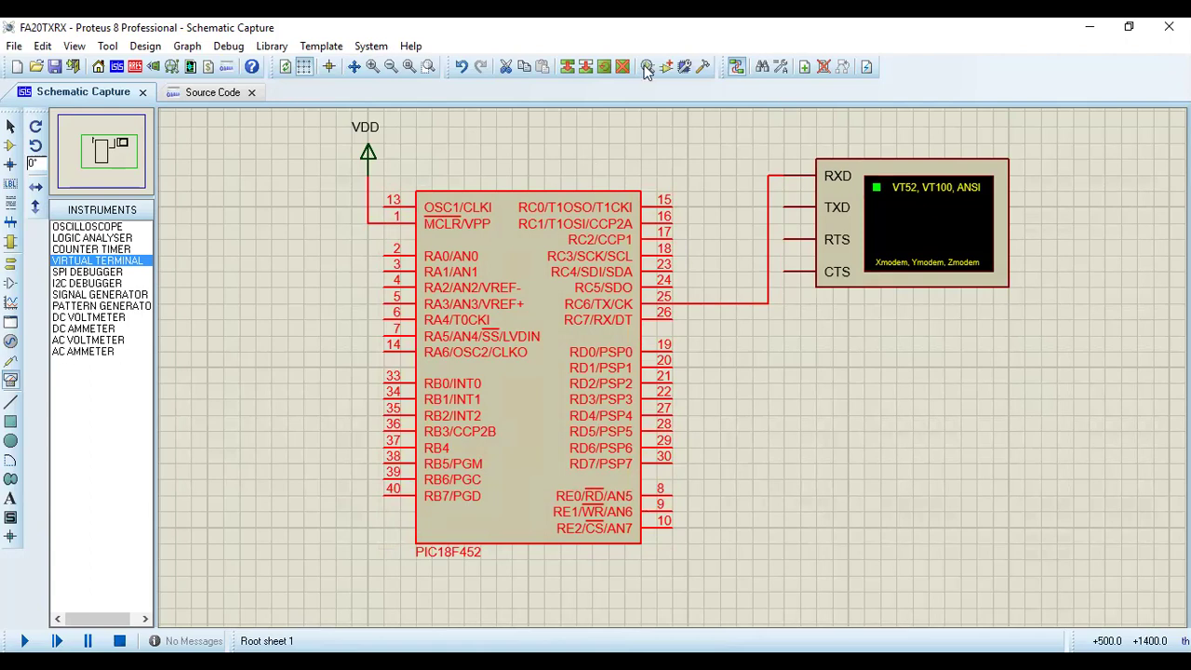
Switch to MPLAB IDE, replace the MOVF PORTB,W instruction with MOVLW A'A' by commenting out the original, and rebuild the project
key("alt+Tab")
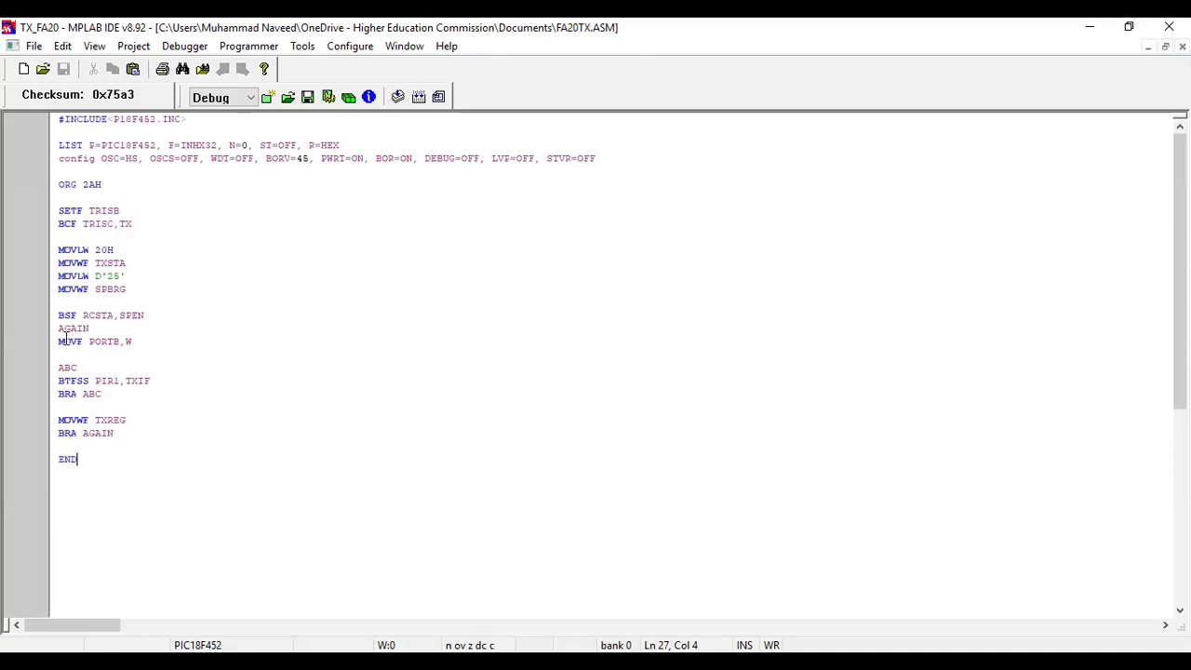
left_click_drag(60, 341, 136, 345)
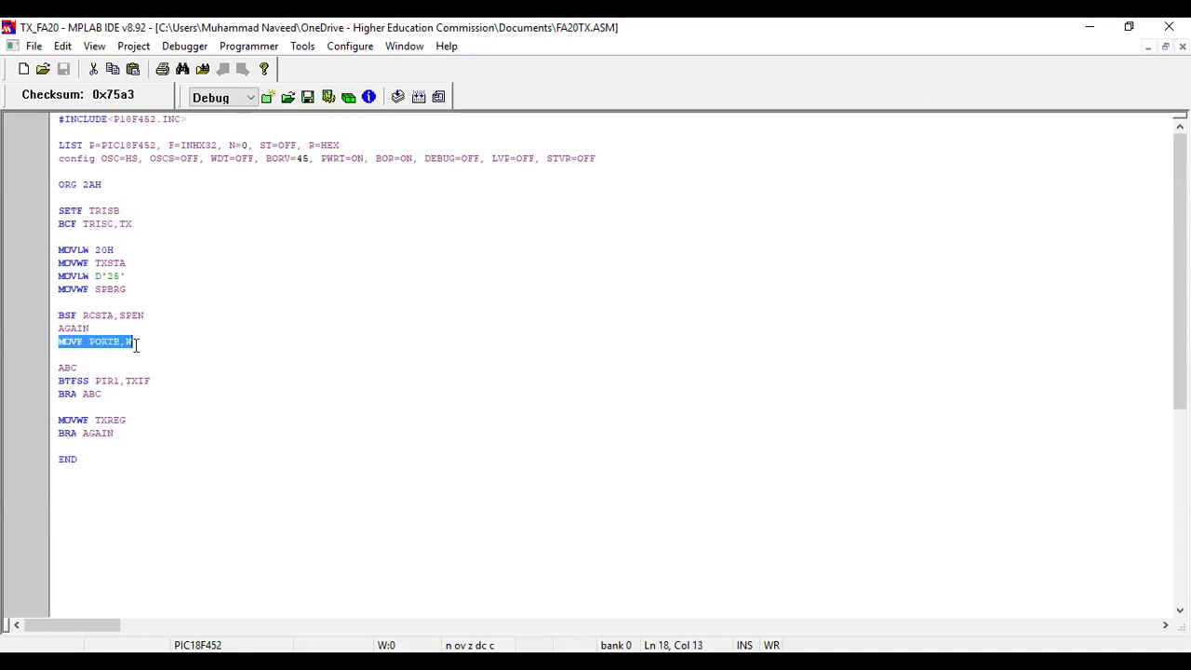
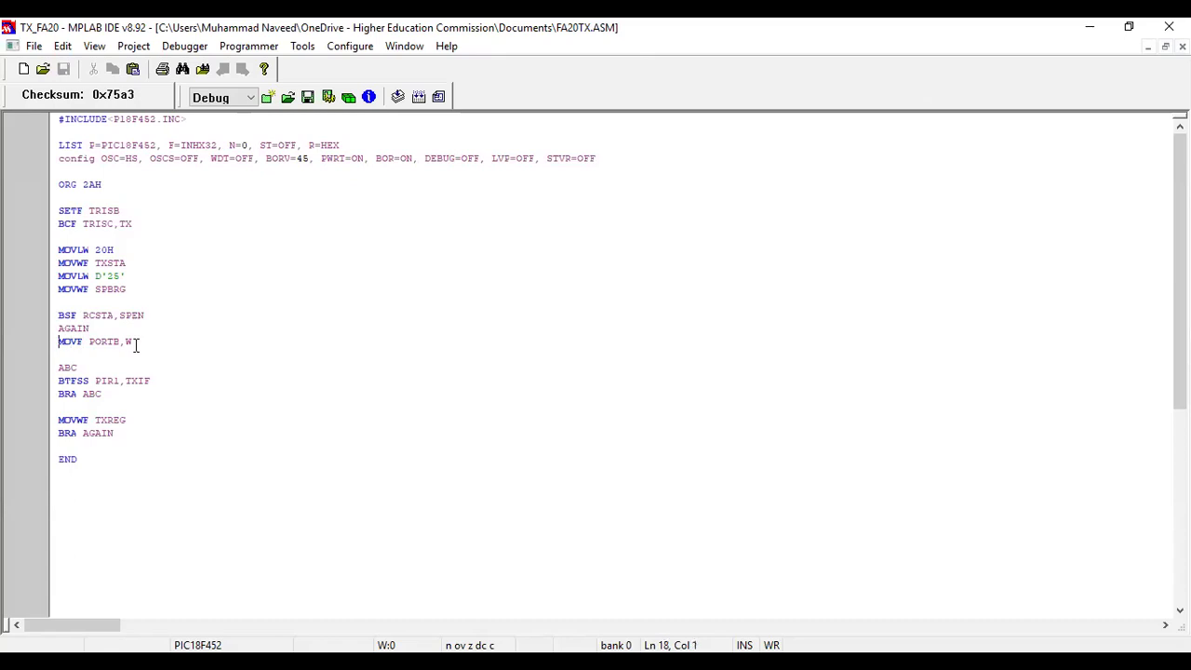
type(";")
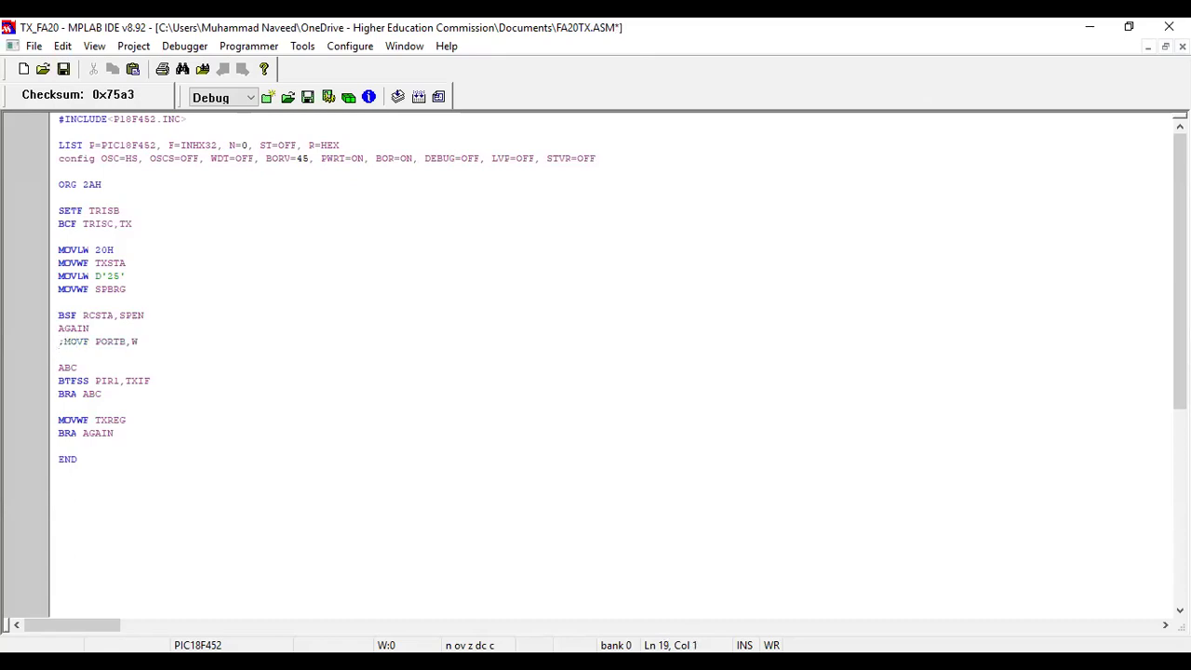
type("MOVLW")
type("A'A")
left_click(397, 103)
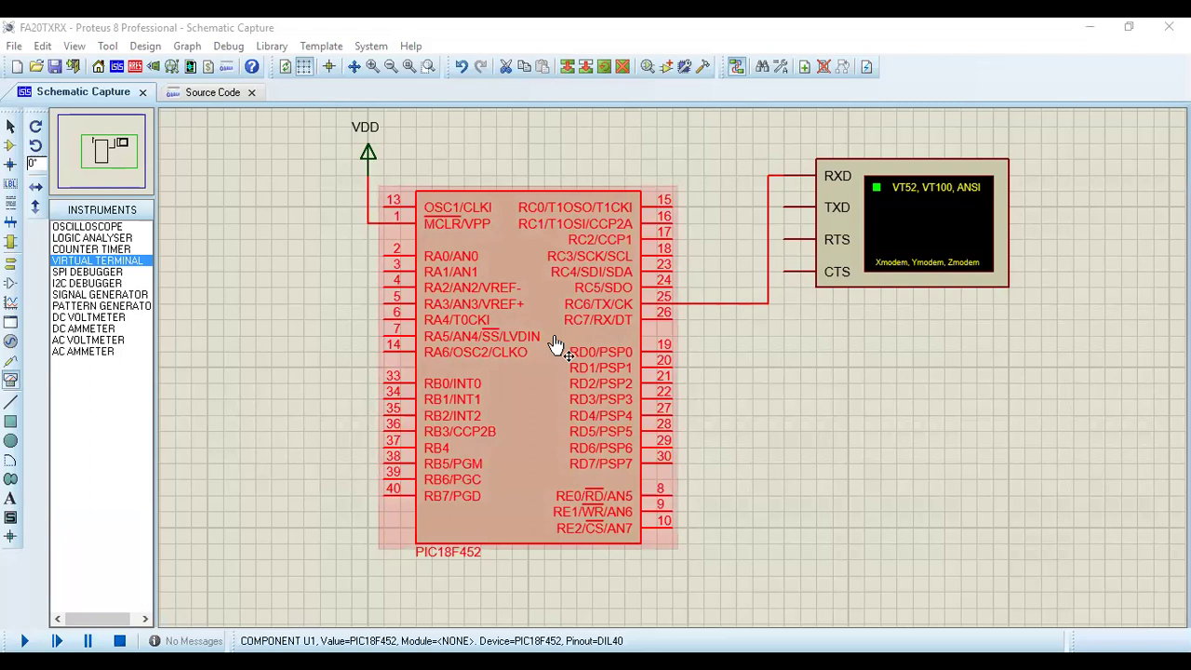
In Proteus, load TX_FA20.hex as the PIC18F452's program file
double_click(555, 344)
left_click(671, 281)
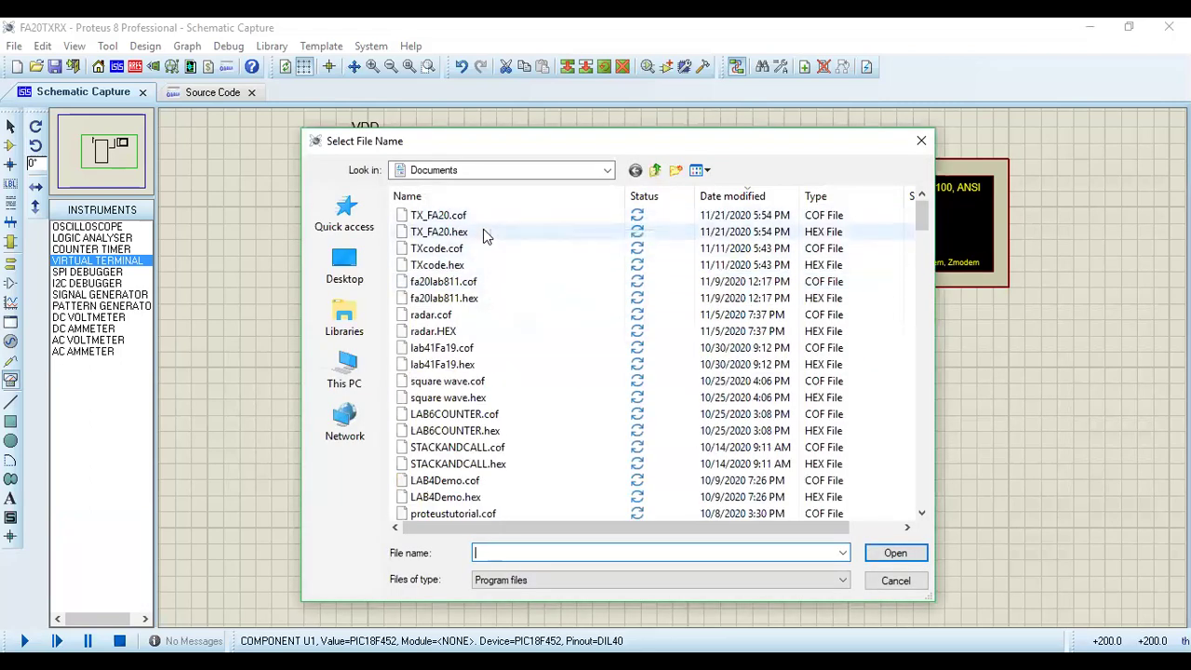
left_click(457, 233)
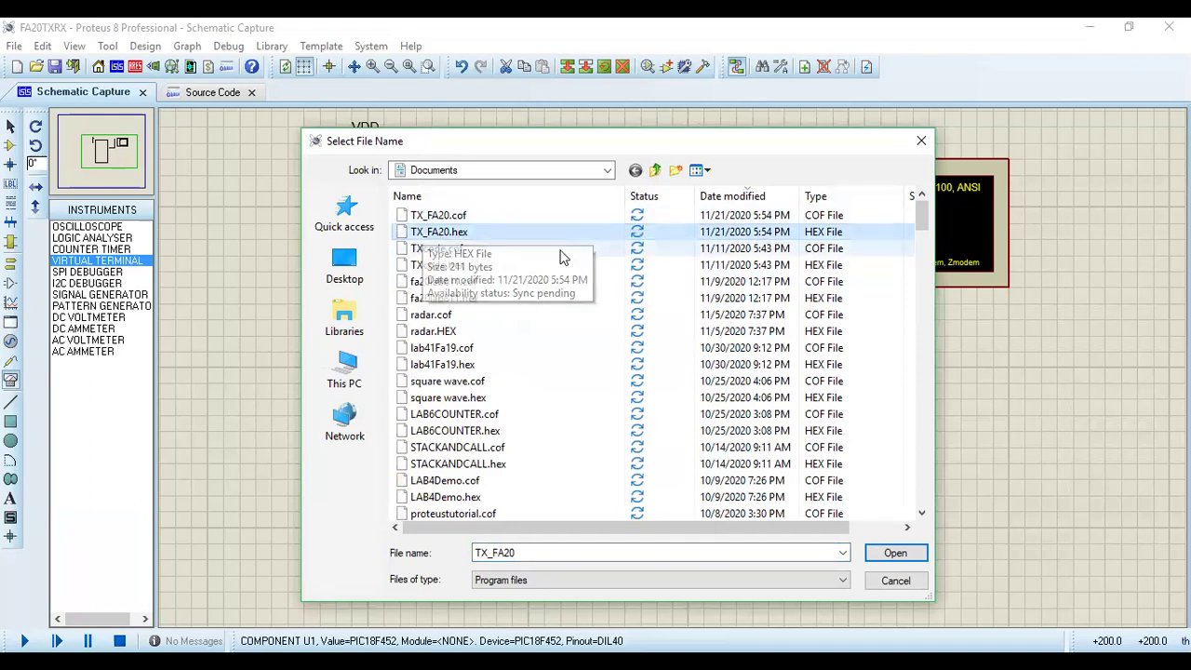
left_click(894, 553)
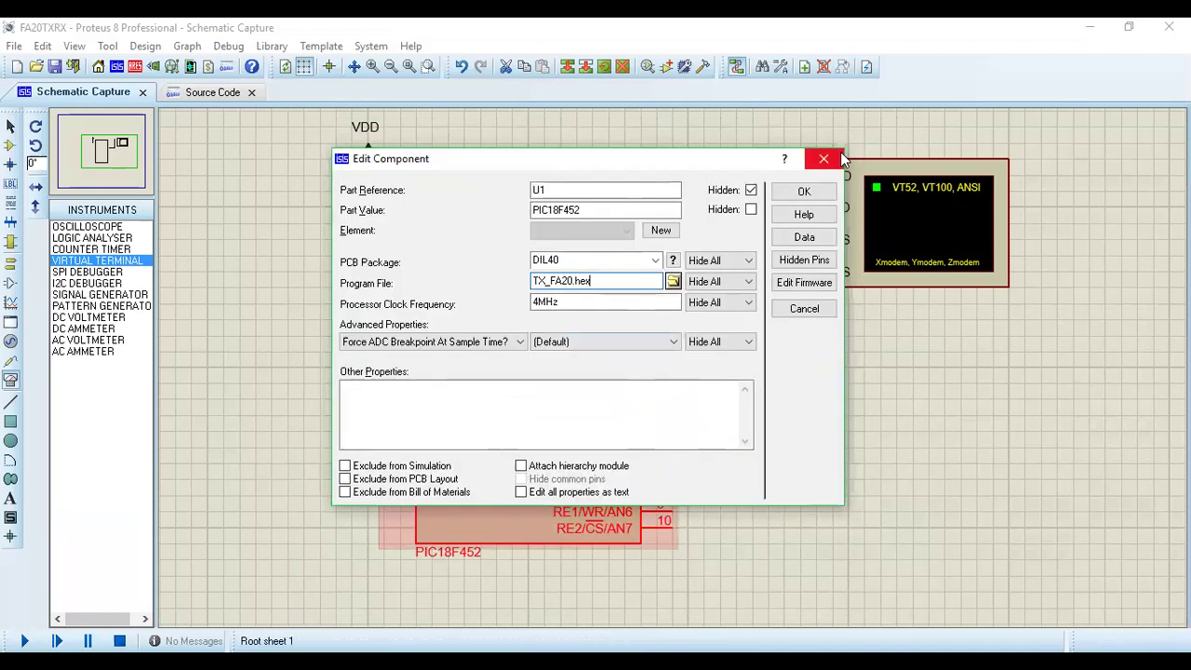
left_click(806, 191)
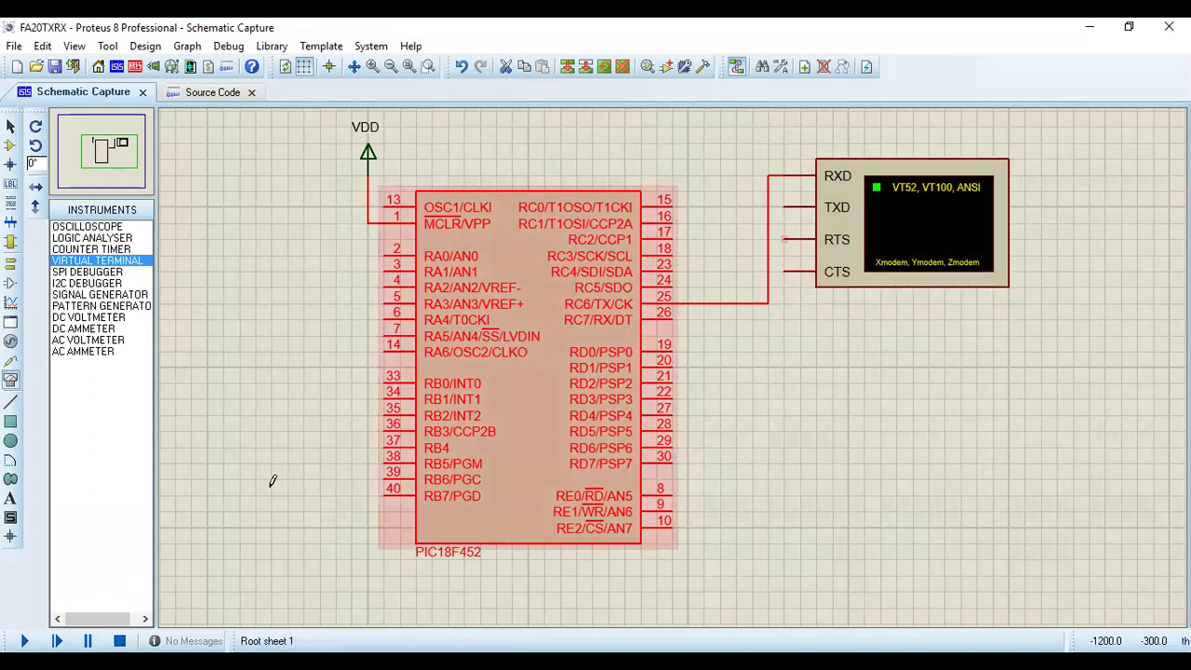
Run the simulation to examine the characters received in the Virtual Terminal window, and stop it
left_click(25, 640)
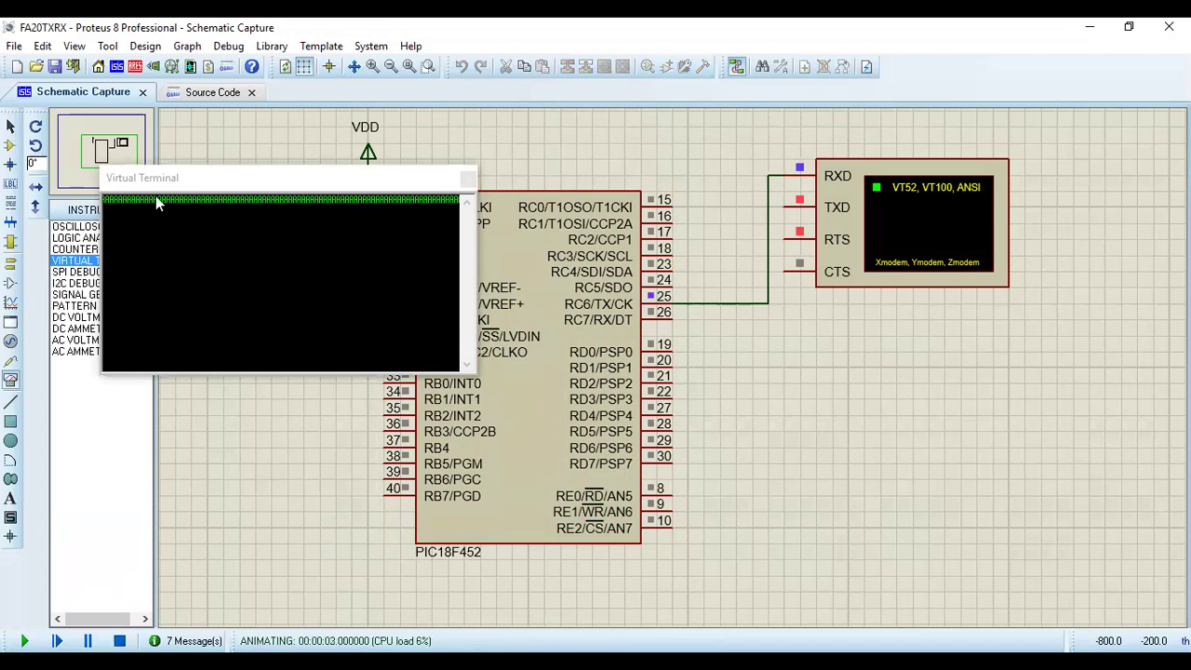
left_click_drag(279, 185, 337, 199)
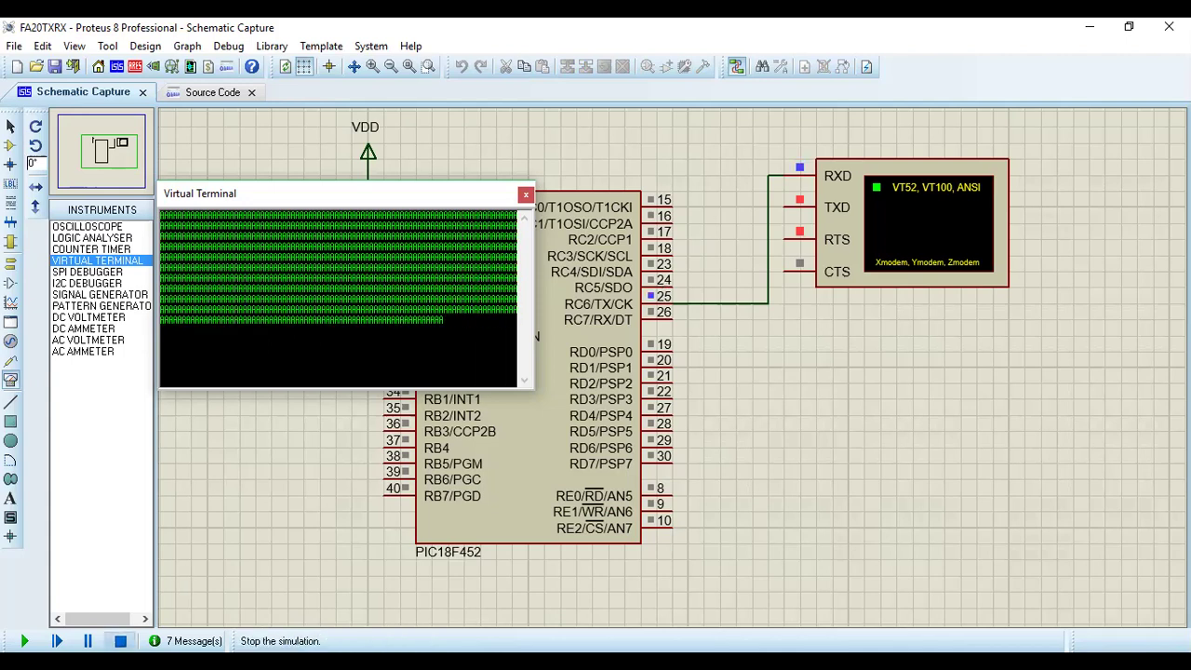
left_click(120, 641)
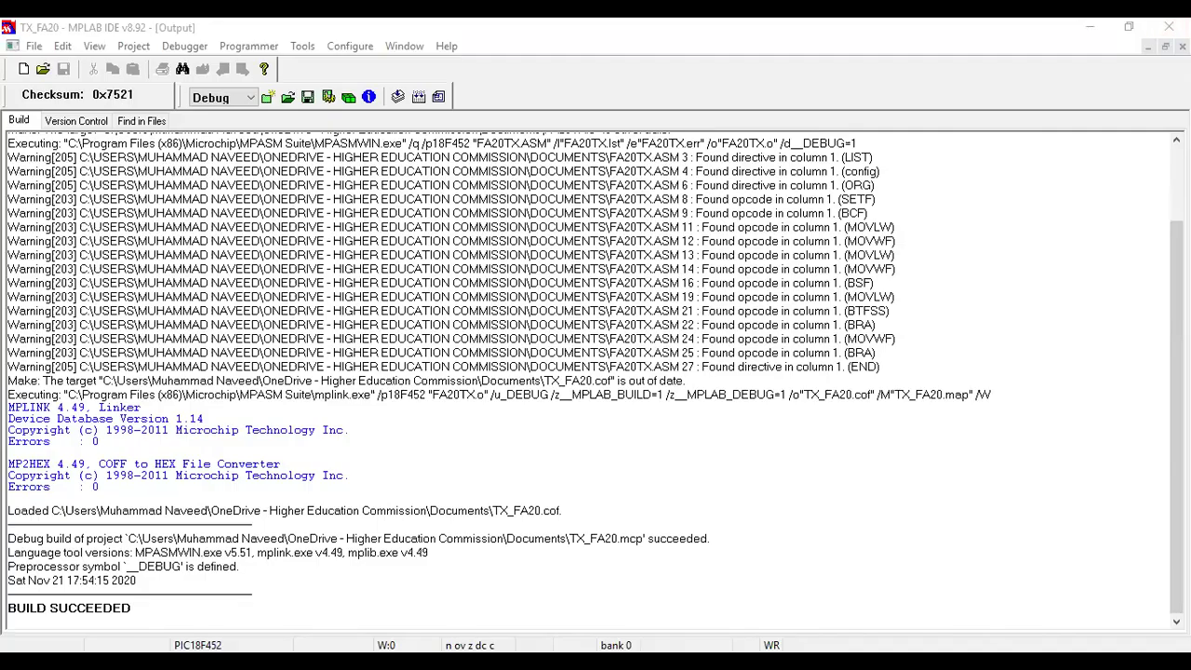
Switch to MPLAB IDE, restore MOVF PORTB,W in place of the MOVLW A'A' line in FA20TX.ASM, and rebuild the project
left_click(1149, 46)
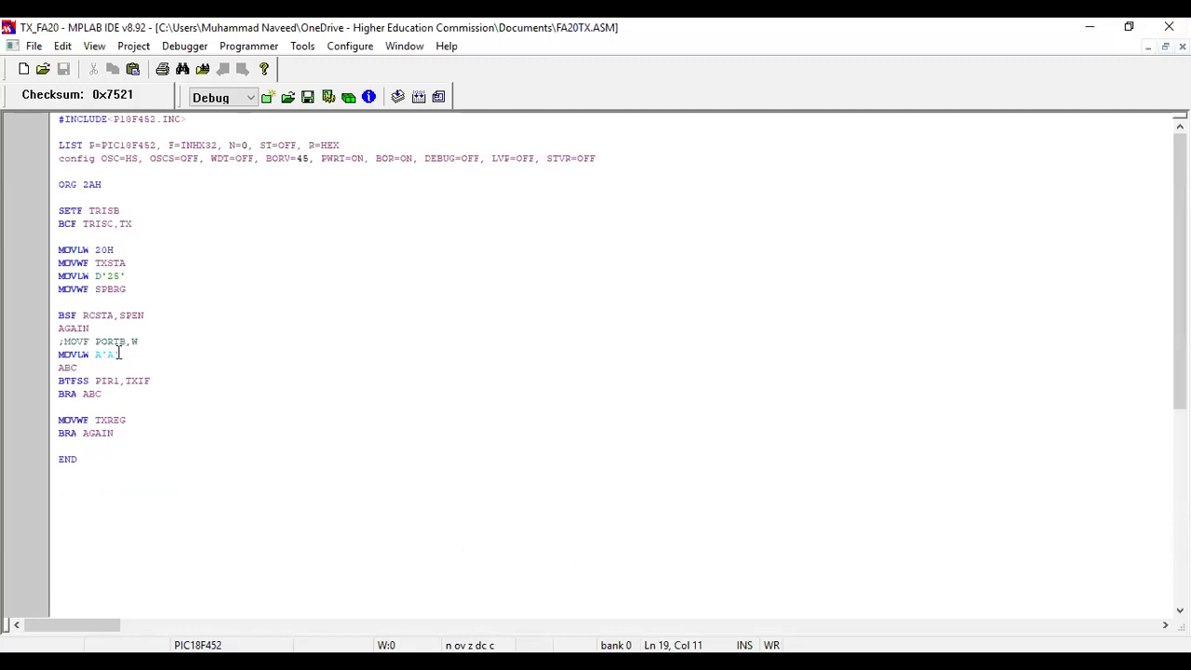
left_click_drag(121, 355, 58, 357)
key("Delete")
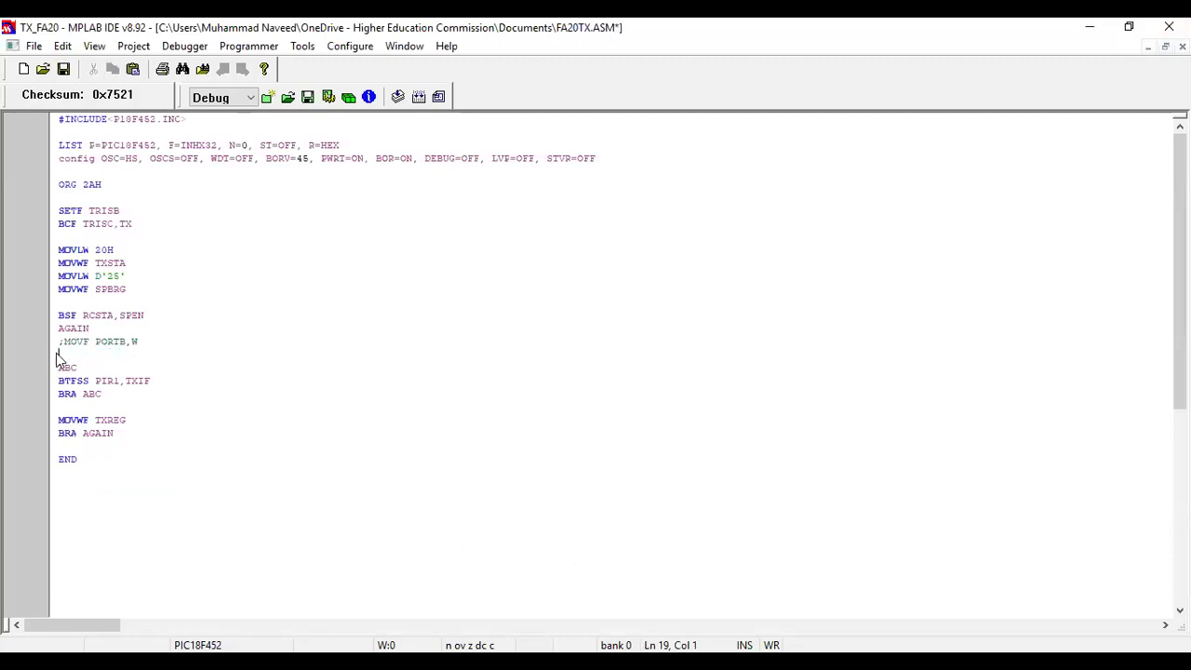
left_click(62, 341)
key("BackSpace")
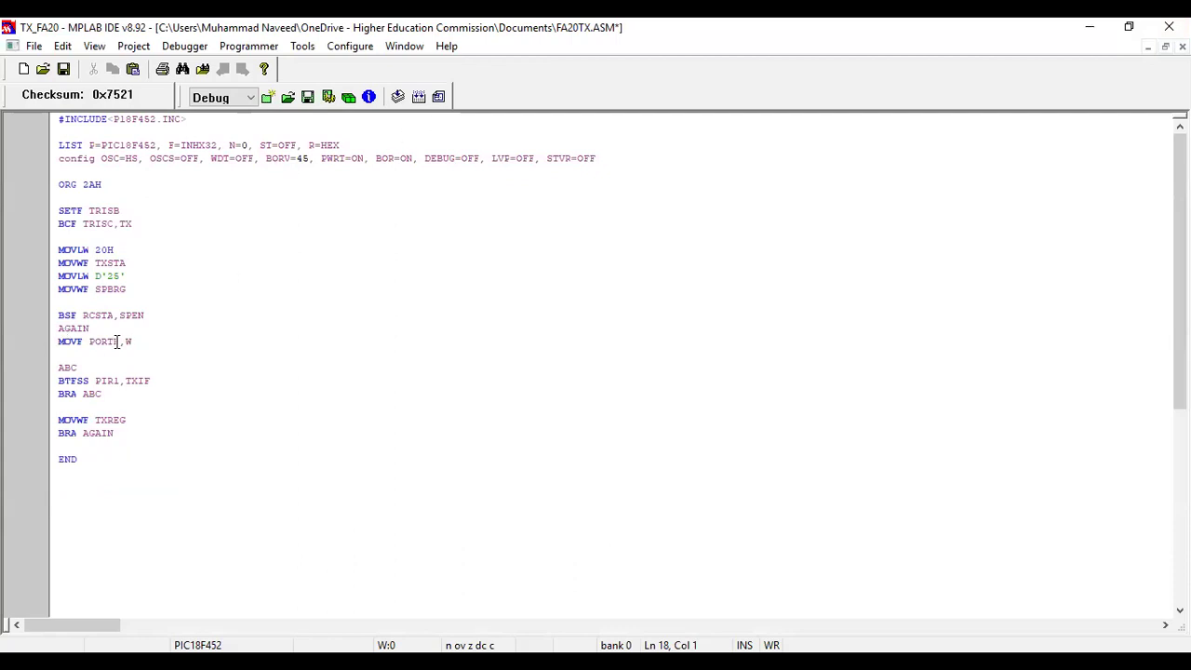
left_click(400, 99)
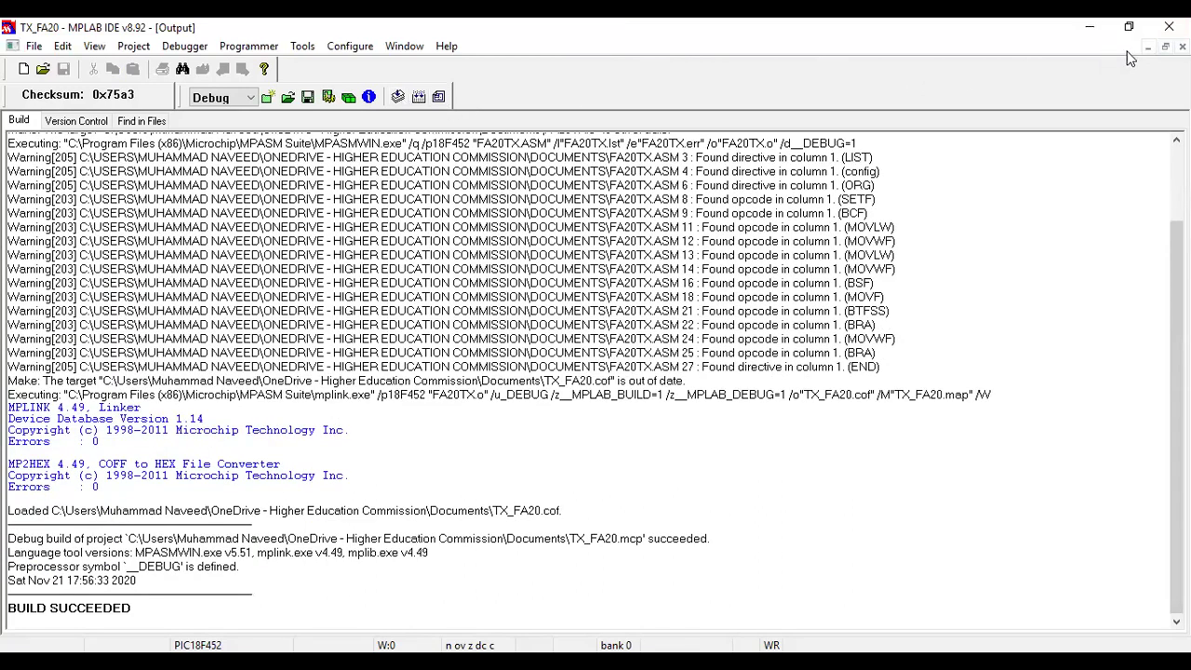
Switch to Proteus and reload the rebuilt TX_FA20.hex as the PIC18F452's program file
key("alt+p")
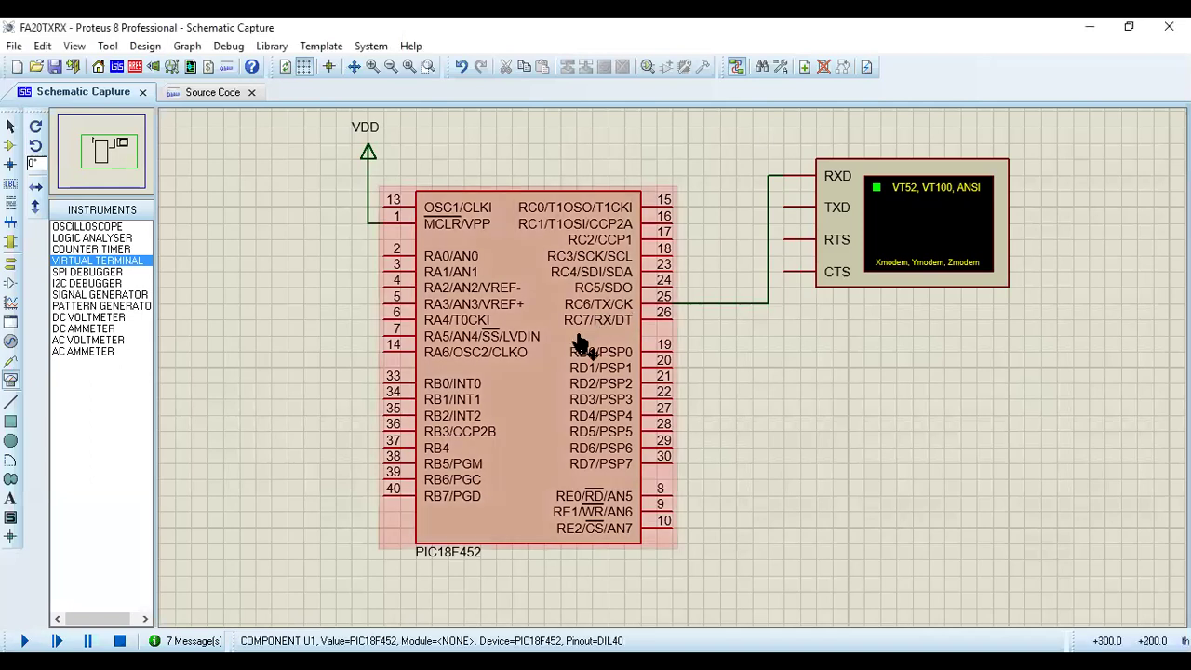
right_click(594, 316)
left_click(681, 219)
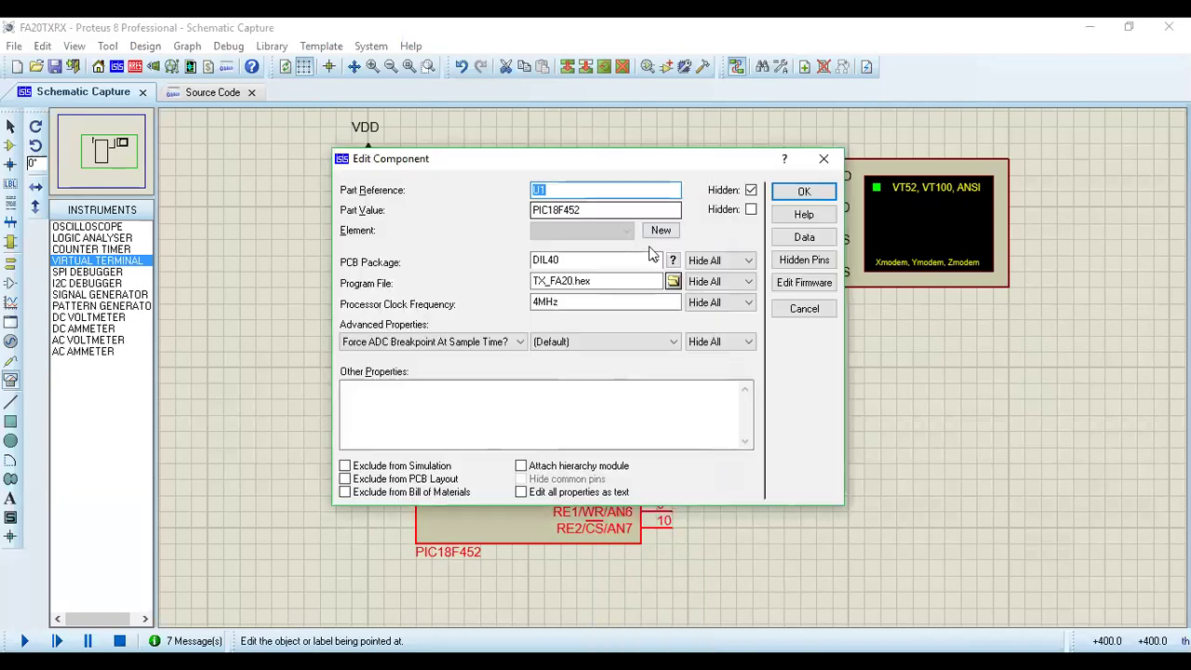
left_click(673, 279)
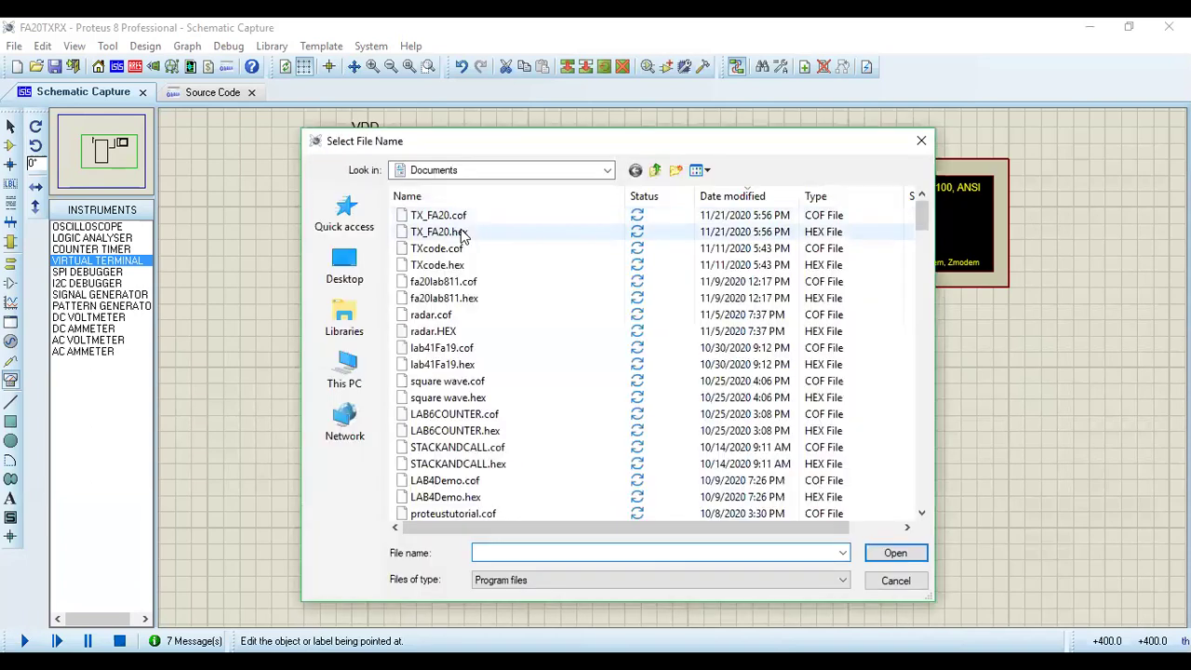
left_click(471, 233)
left_click(891, 556)
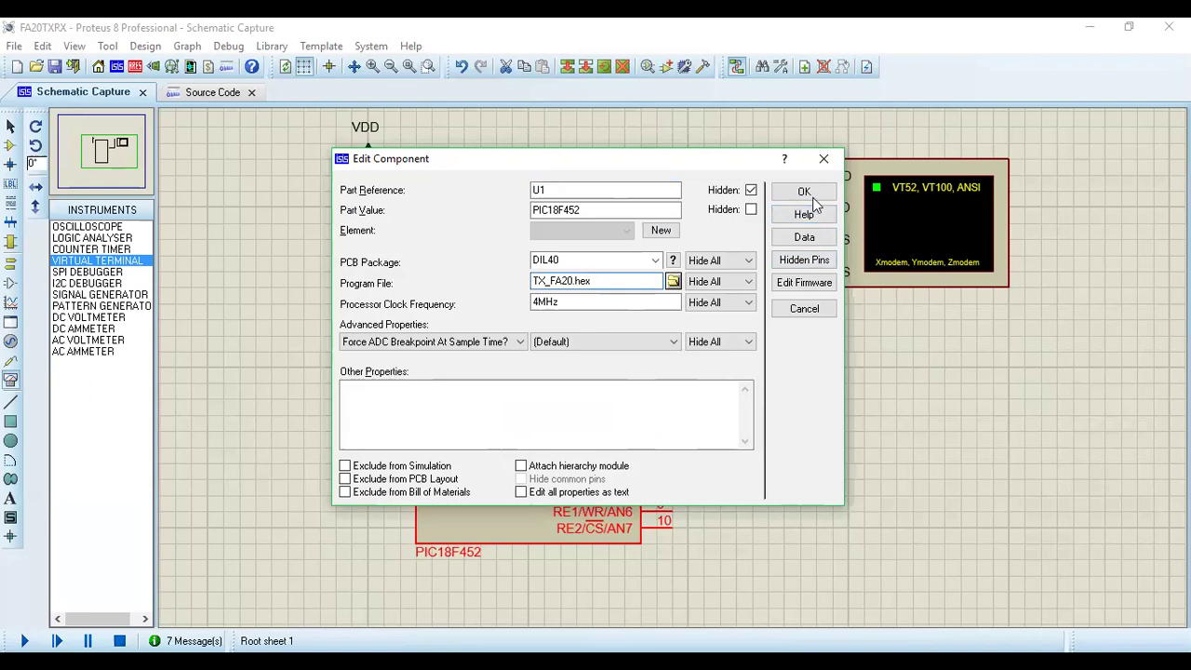
left_click_drag(808, 214, 537, 213)
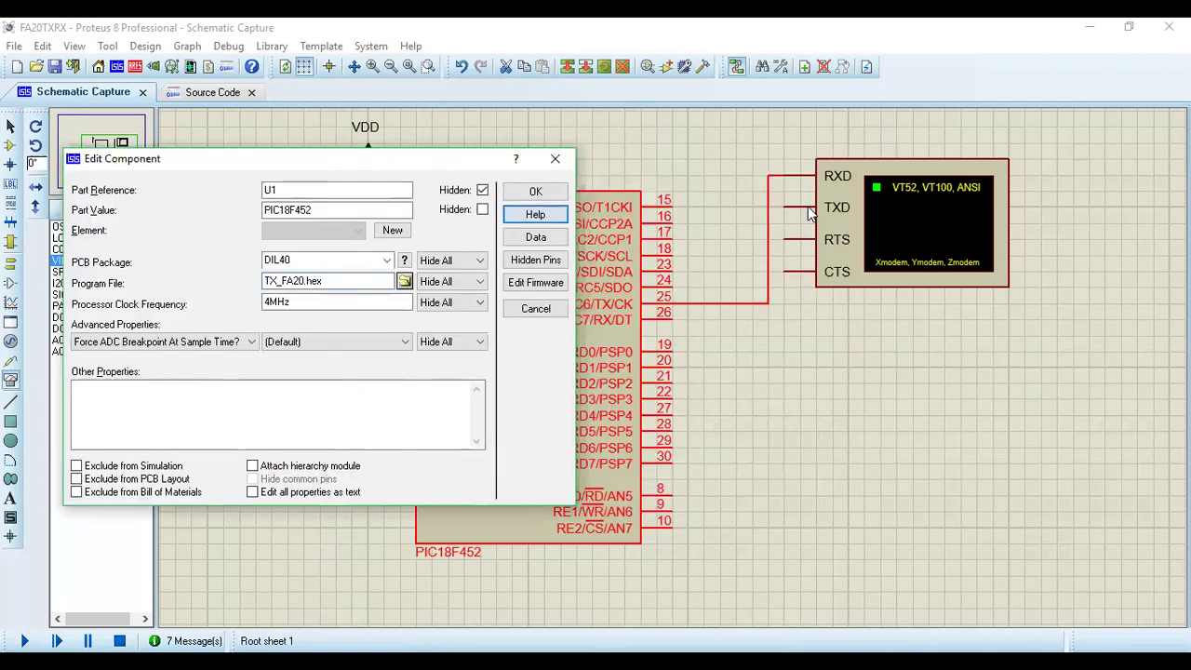
left_click(536, 192)
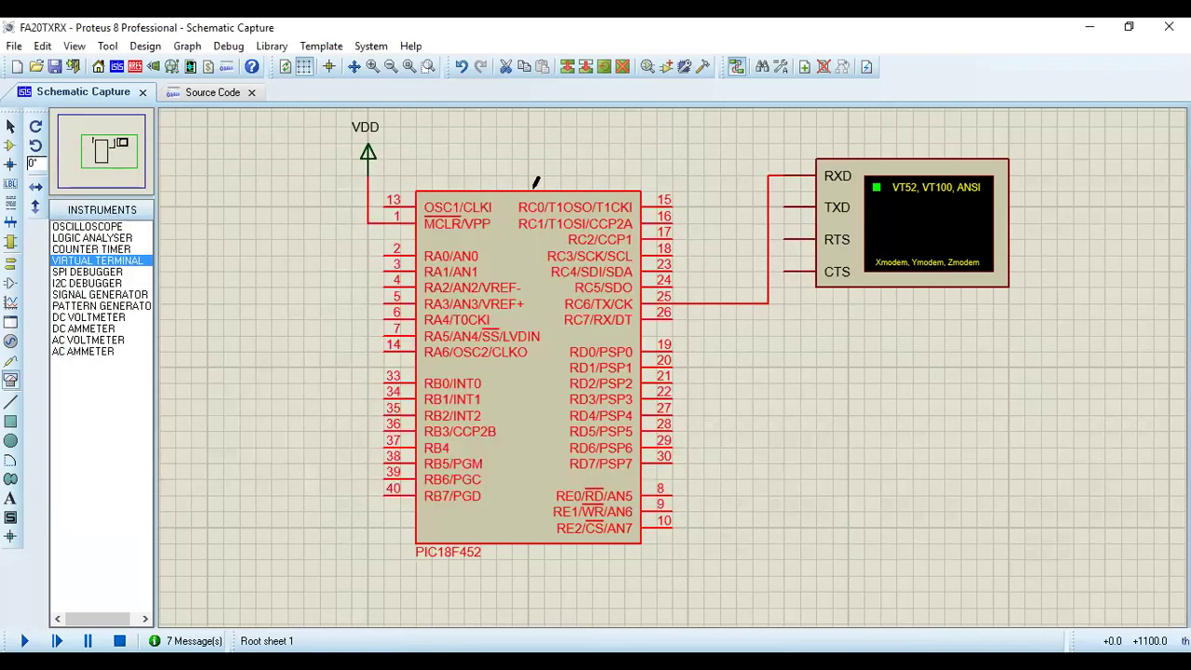
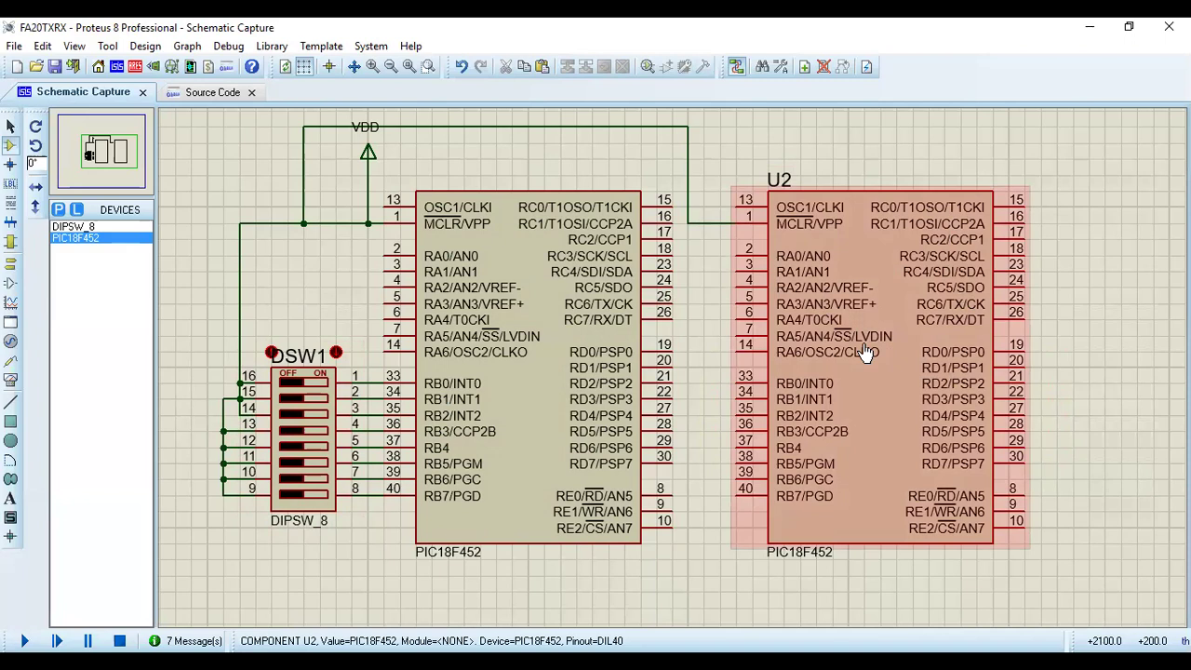
left_click(677, 296)
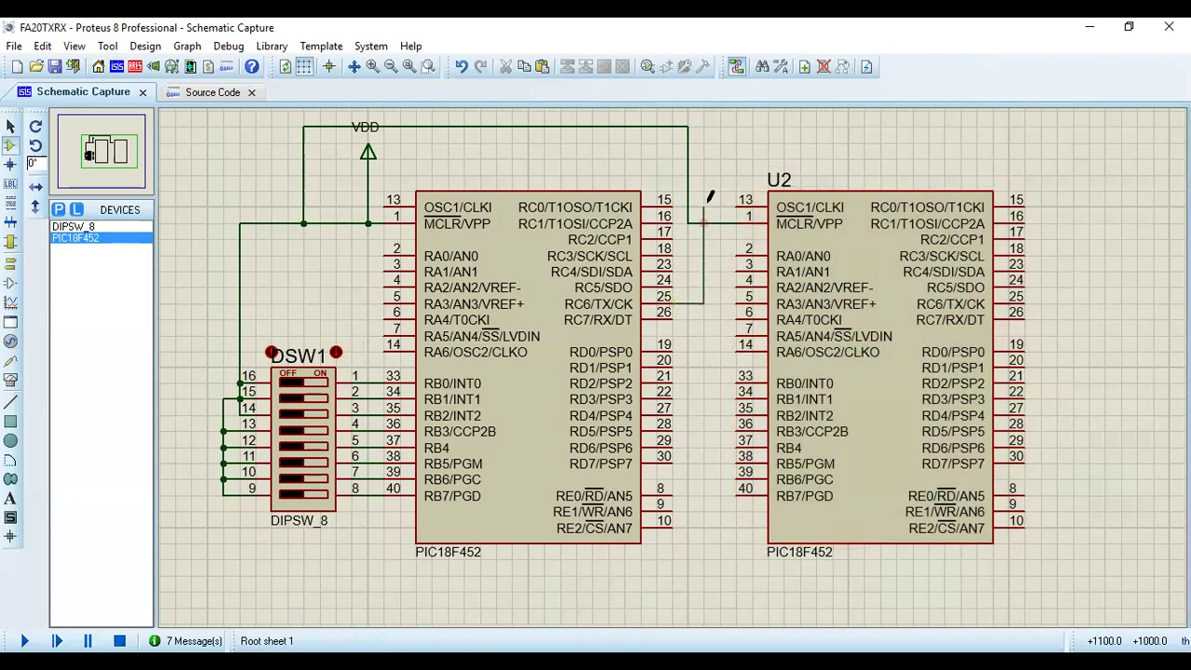
left_click(718, 141)
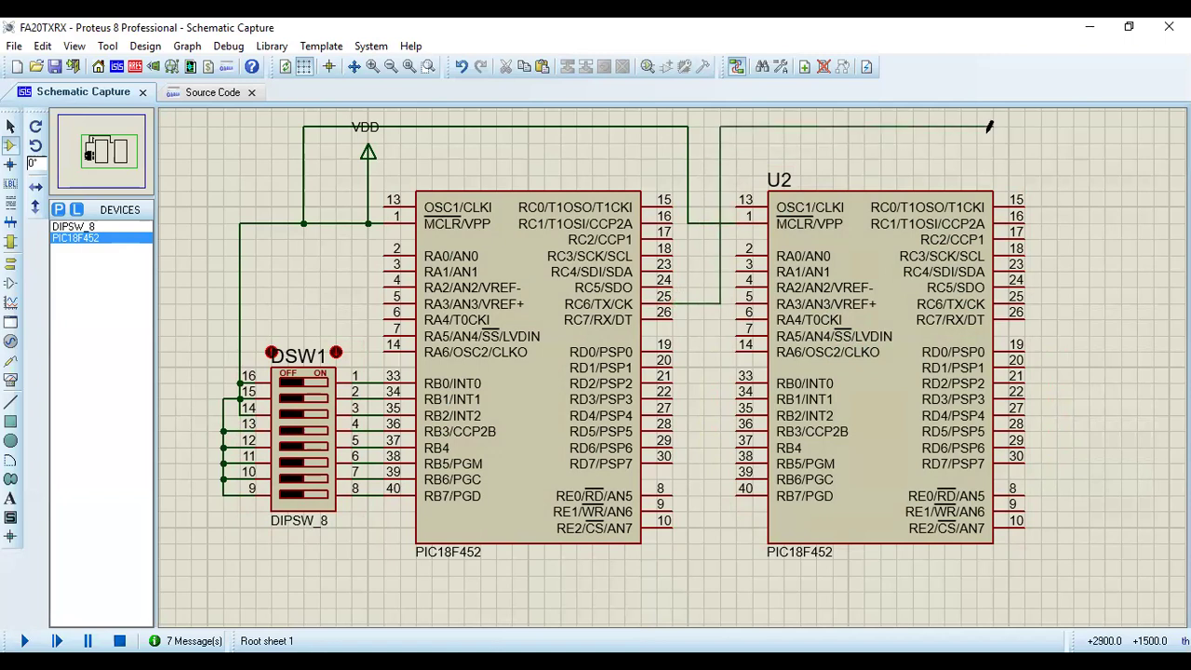
left_click(1023, 297)
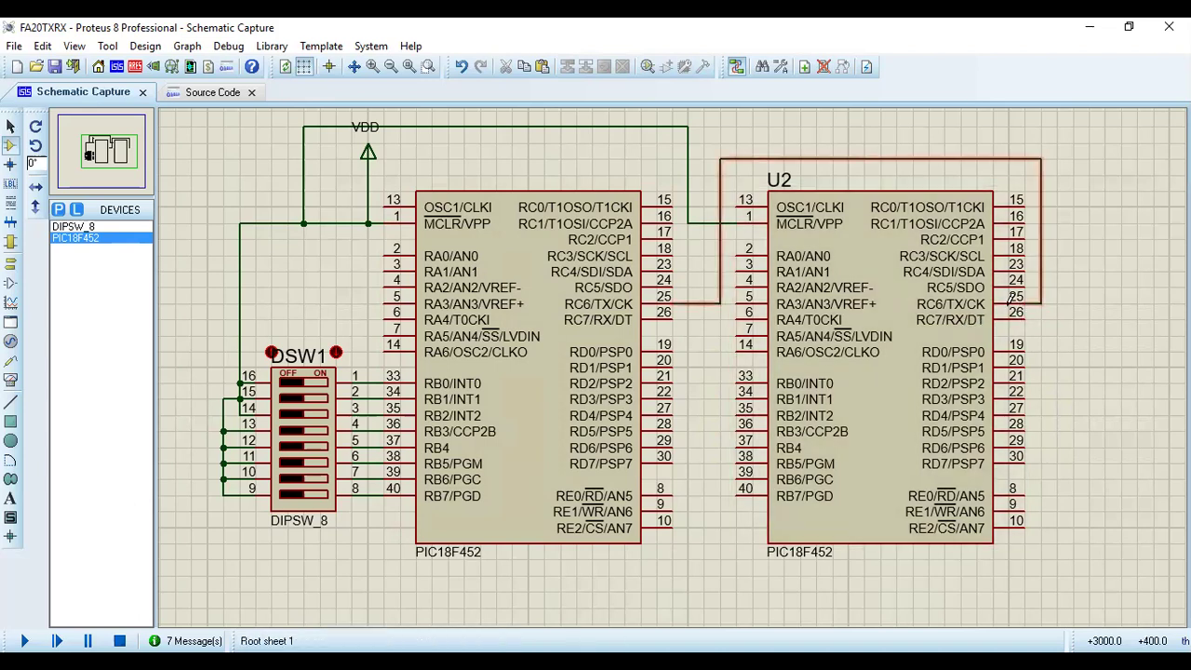
right_click(1038, 300)
right_click(1038, 300)
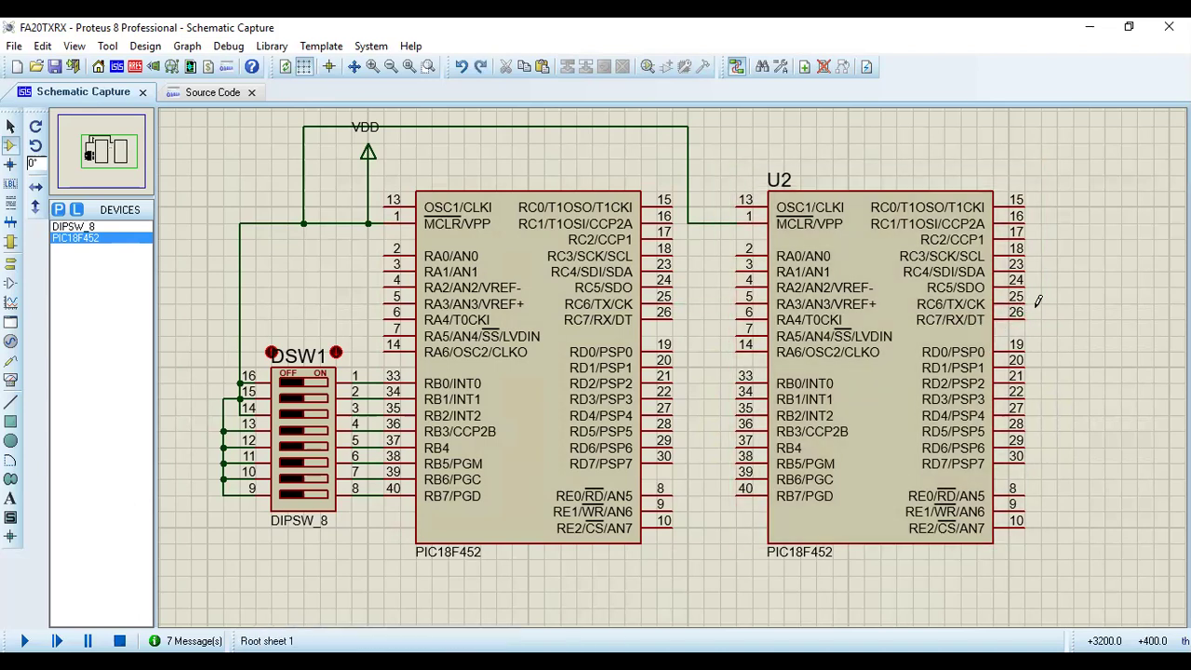
Wire the first PIC18F452's RC6/TX pin over the top of U2 to U2's RC7/RX pin
left_click(672, 299)
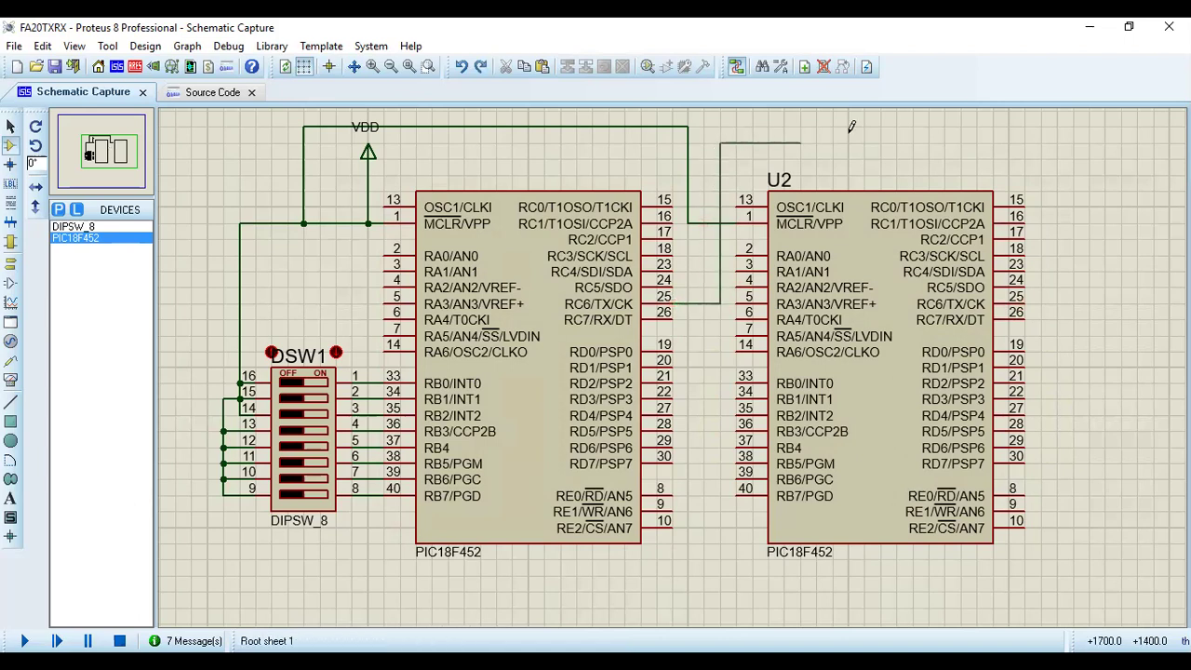
left_click(1025, 321)
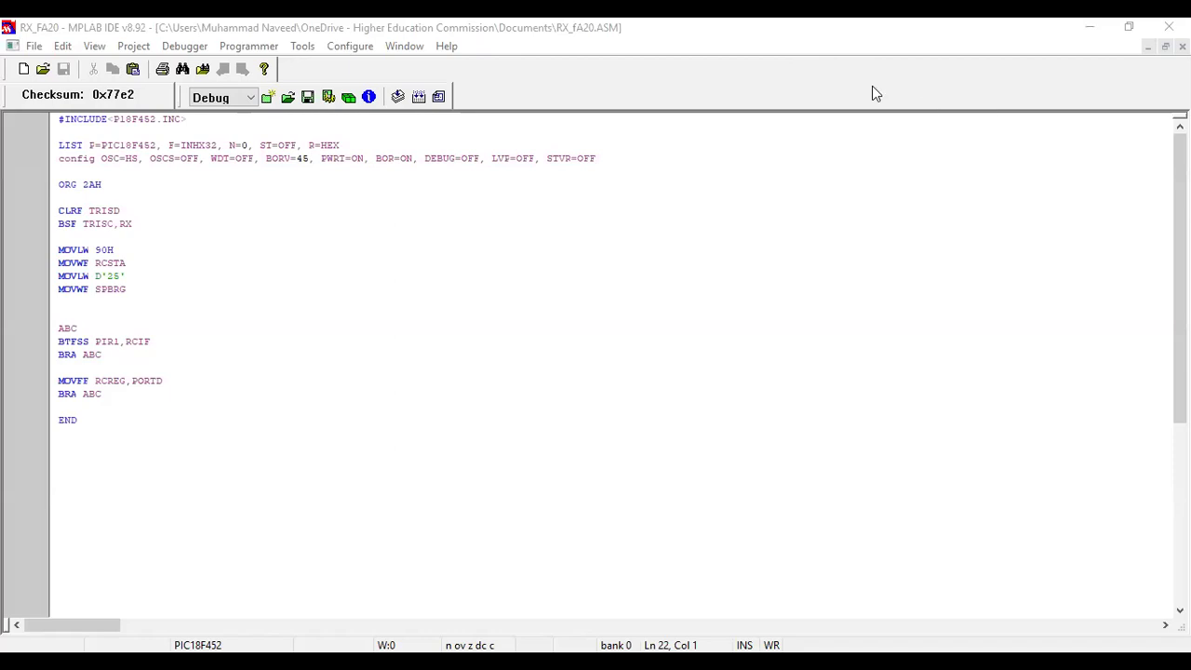
Build the RX_FA20 project in MPLAB IDE, and in Proteus load RX_FA20.hex as U2's program file
left_click(397, 97)
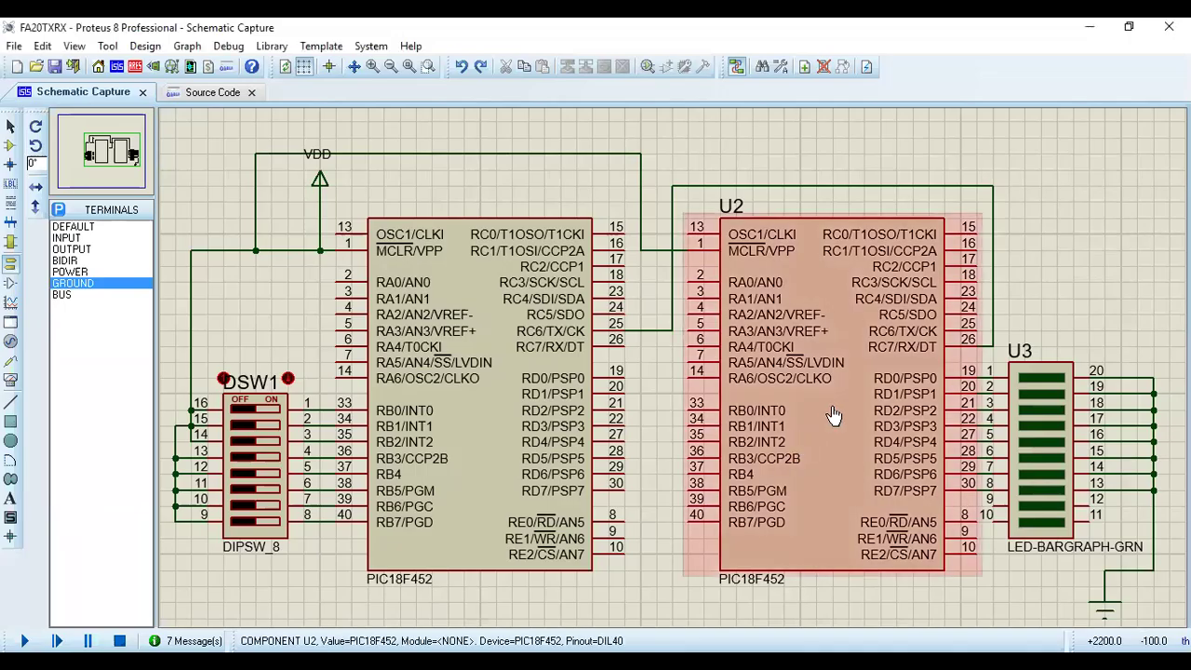
left_click(833, 418)
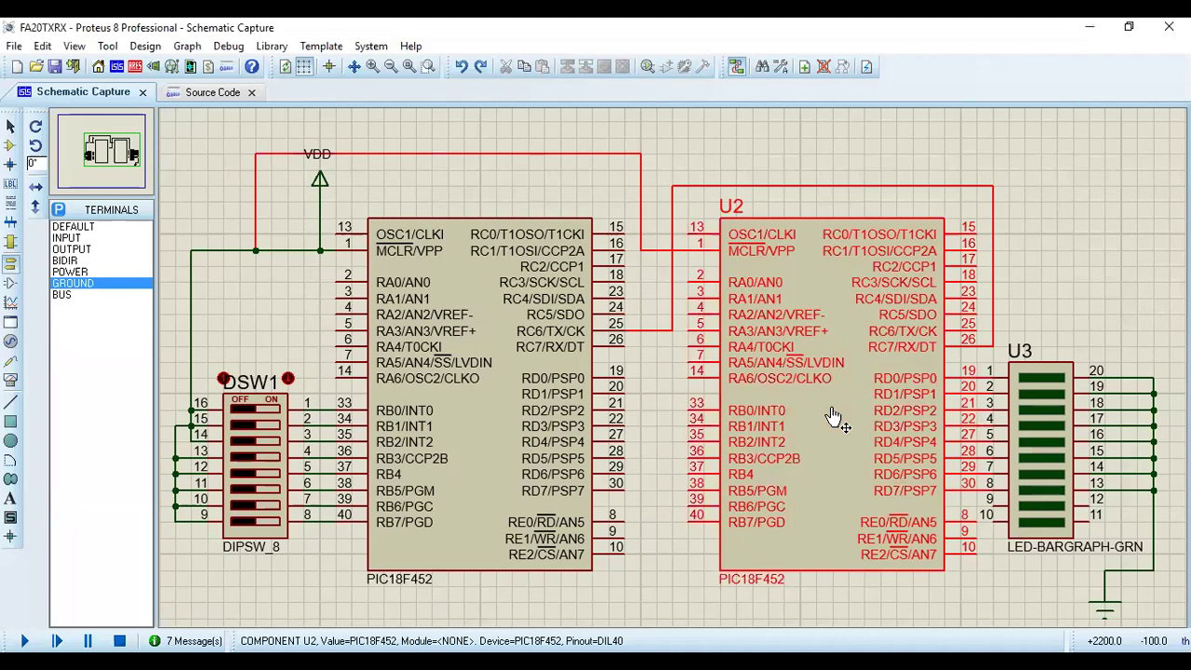
right_click(835, 417)
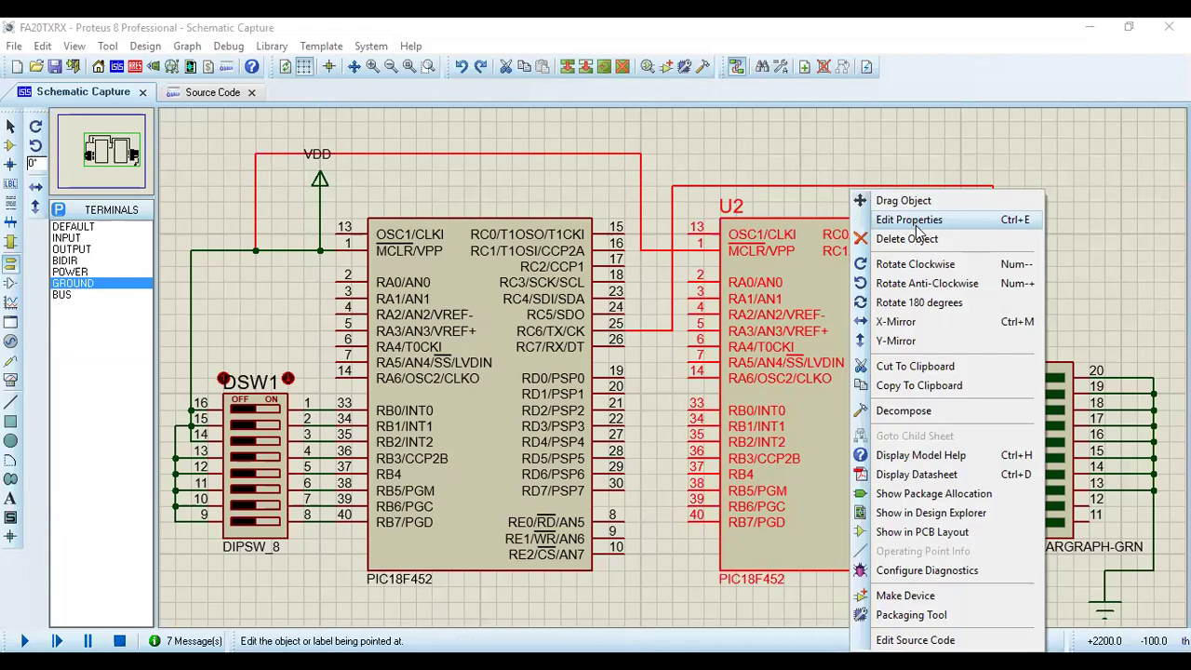
left_click(909, 219)
left_click(657, 298)
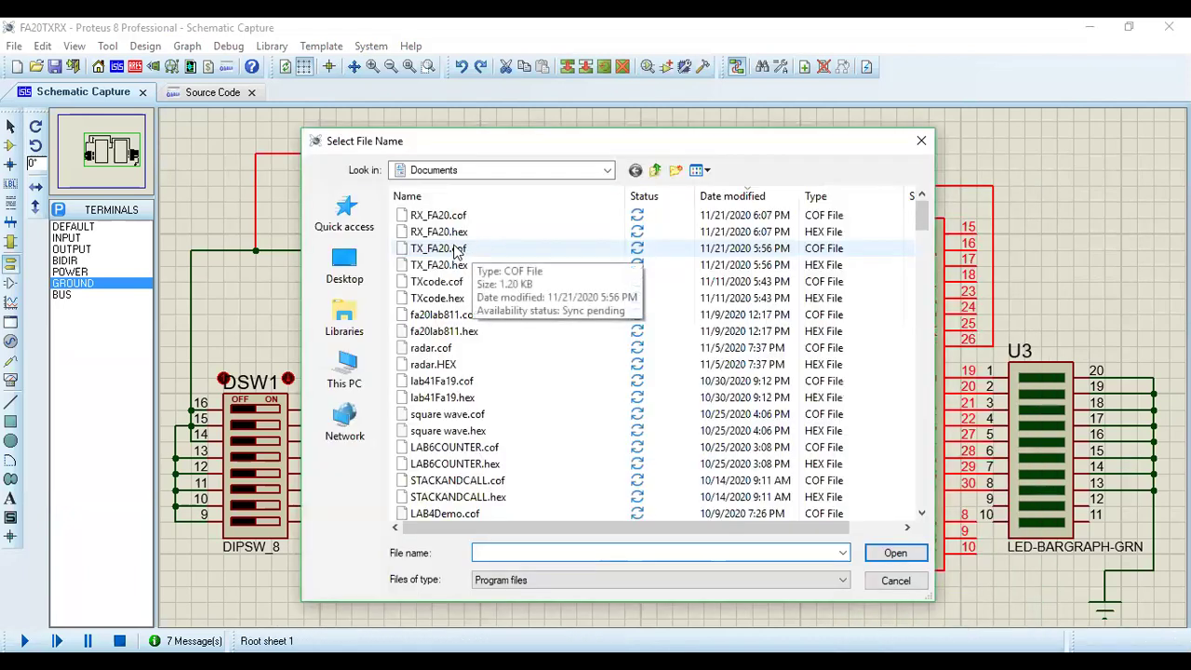
left_click(440, 232)
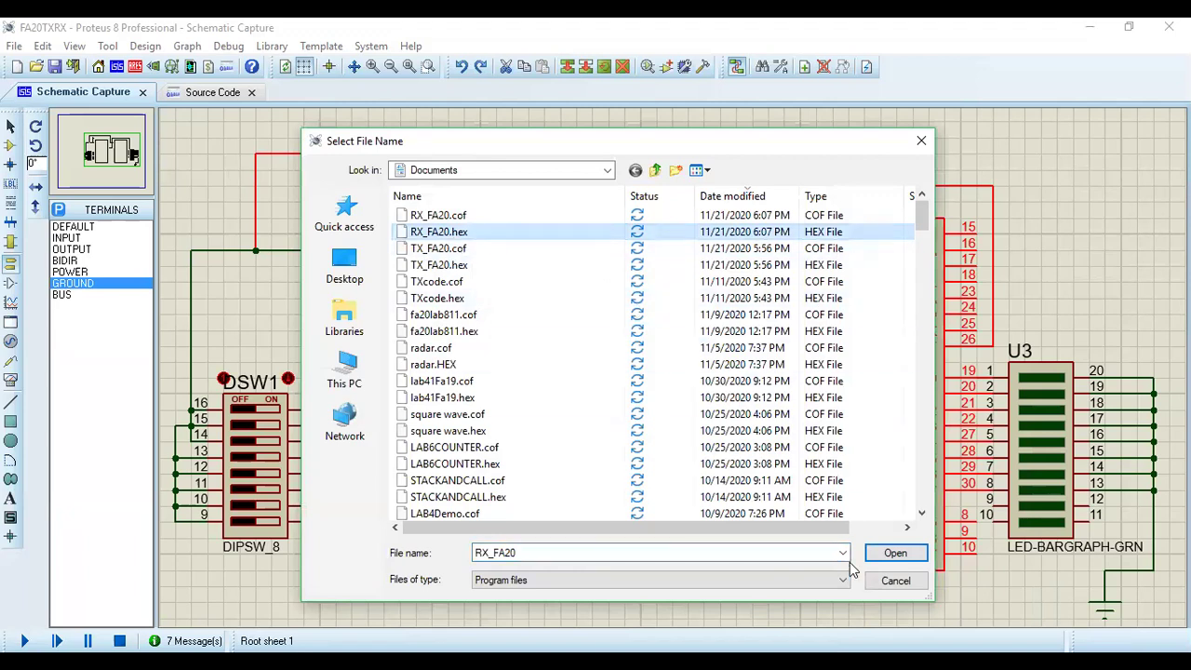
left_click(895, 555)
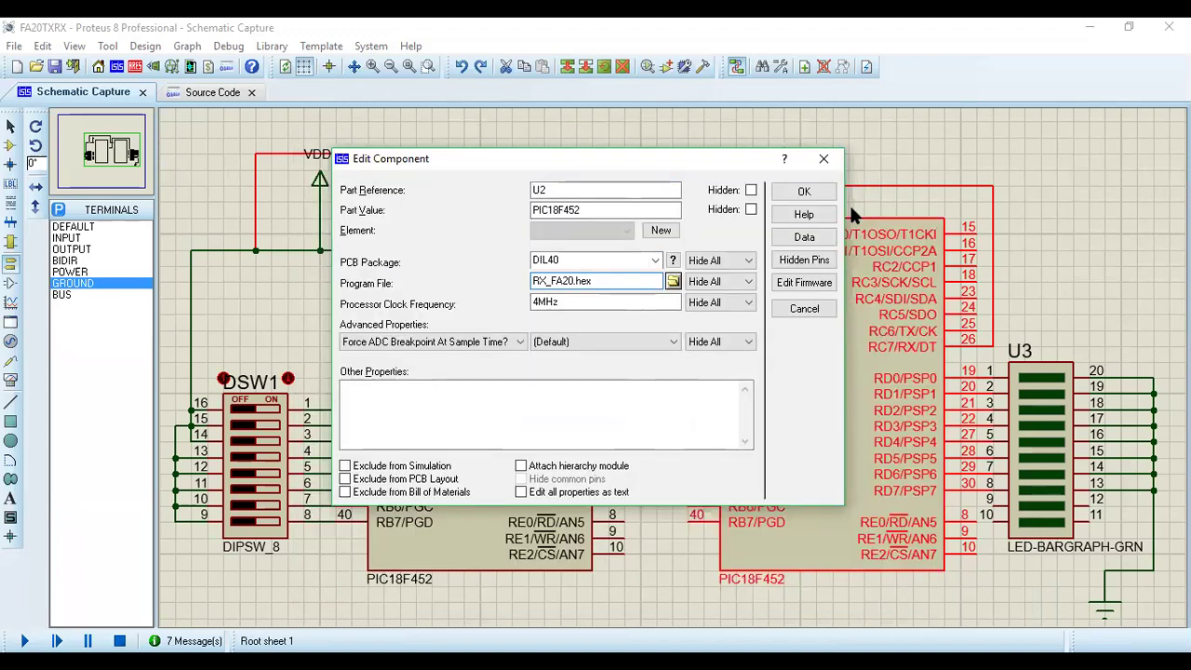
left_click(559, 308)
left_click(806, 192)
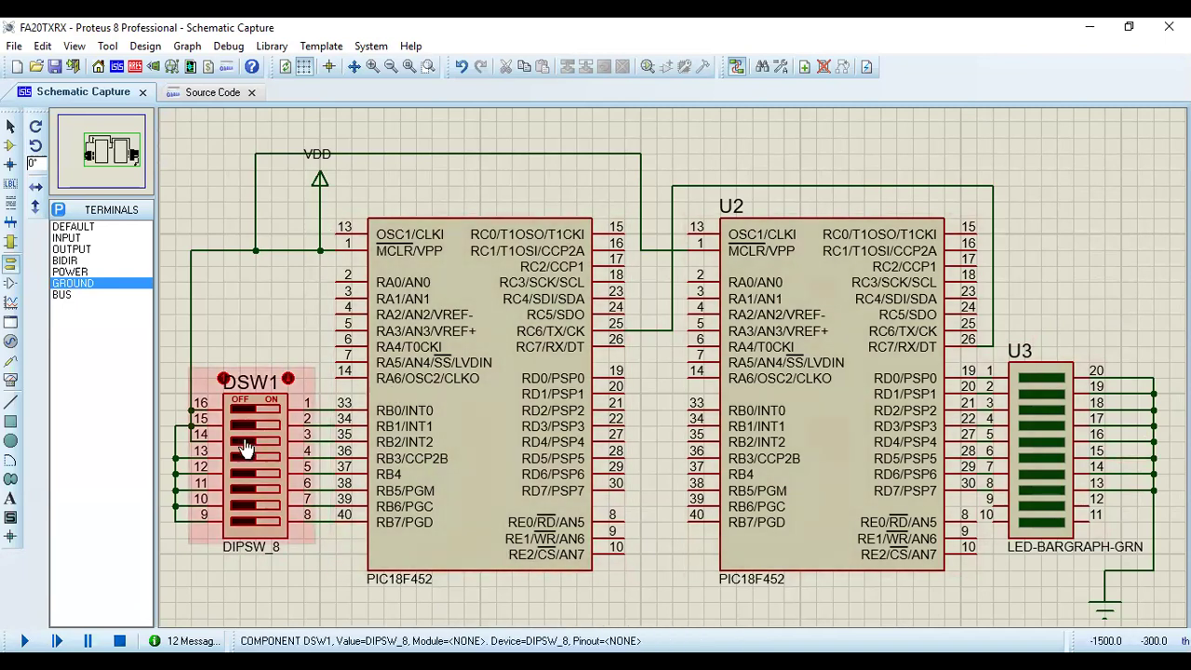
Run the simulation and turn on switches 3 and 8 of DSW1
left_click(244, 443)
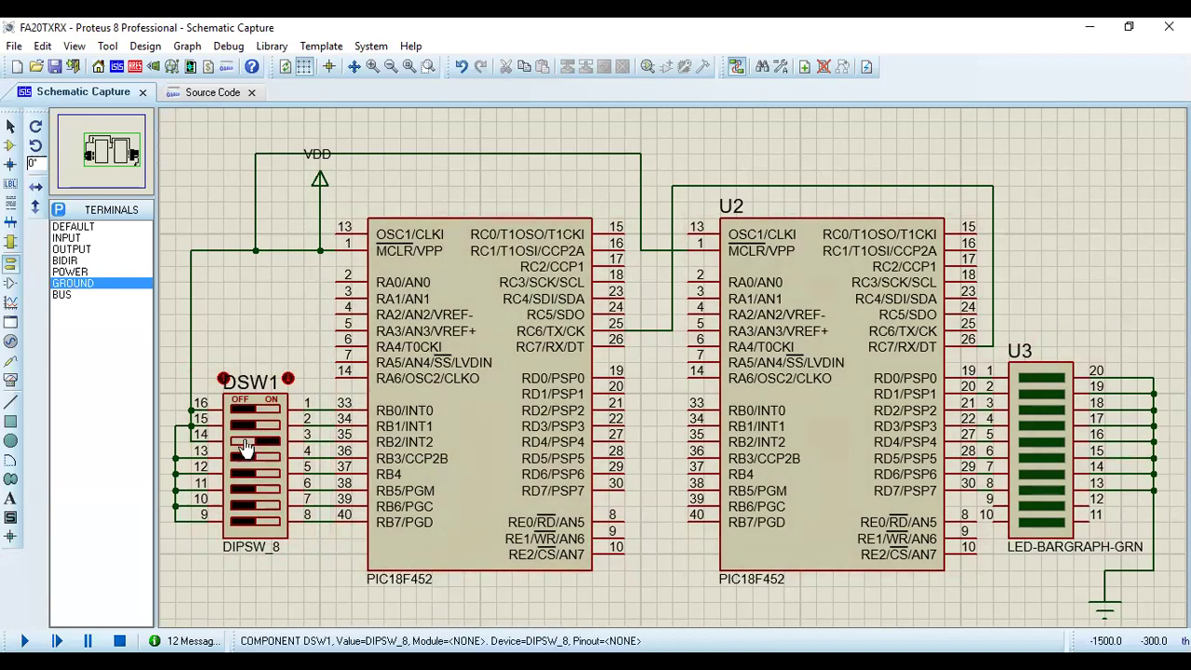
left_click(268, 445)
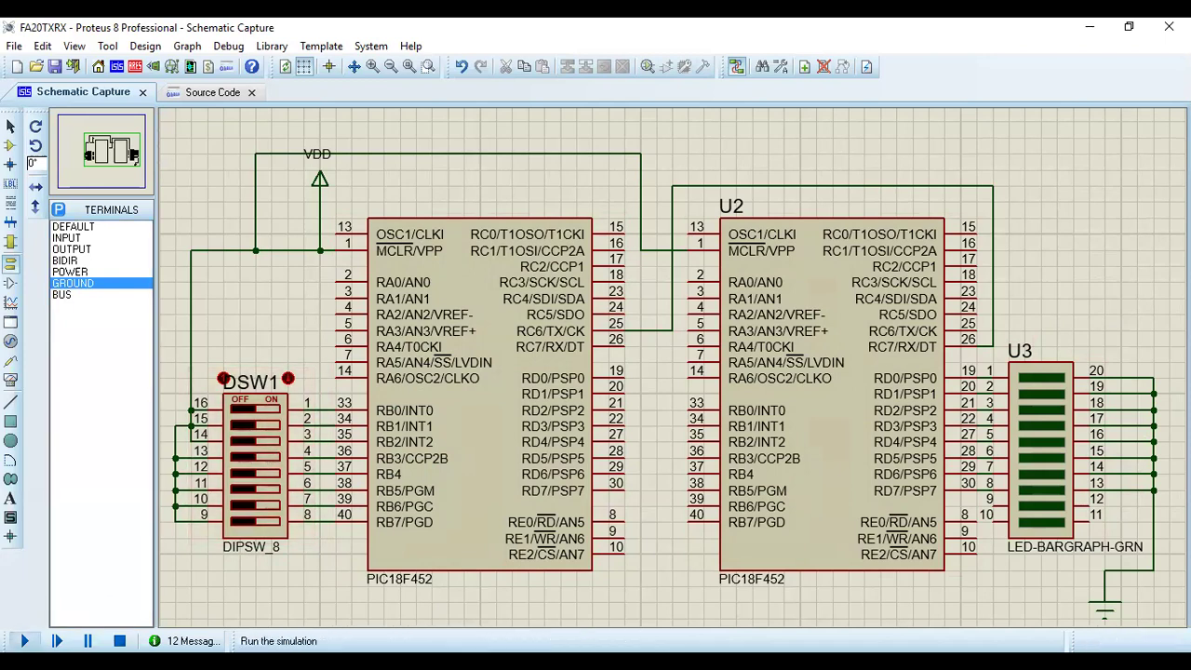
left_click(24, 640)
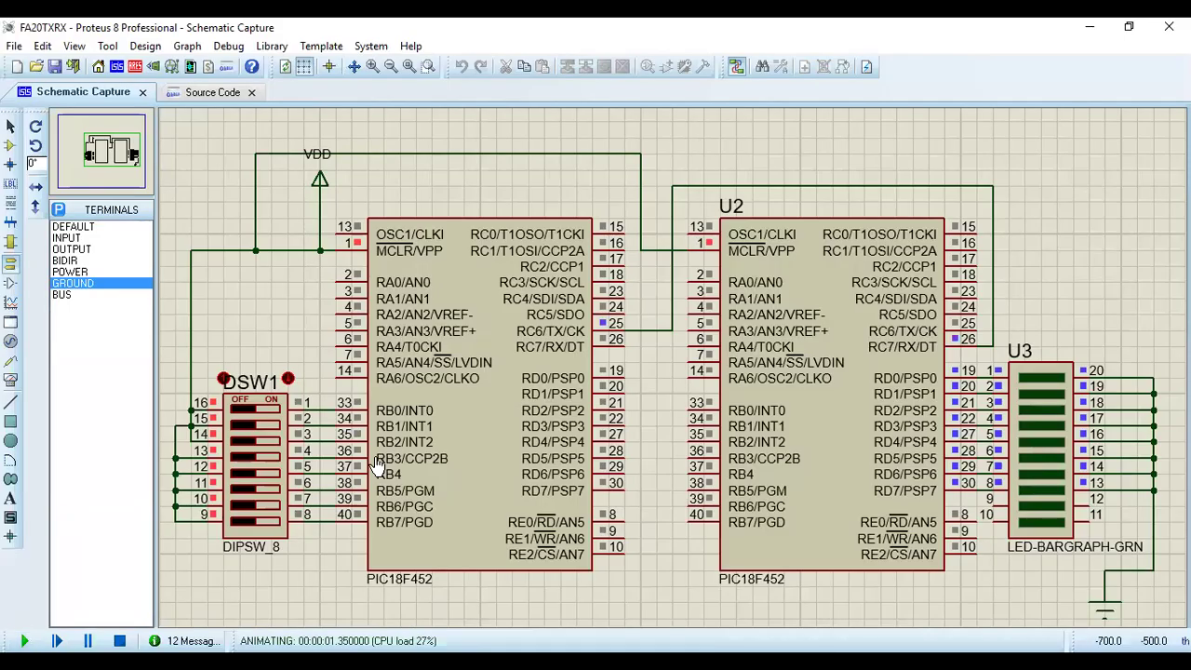
left_click(262, 441)
left_click(247, 523)
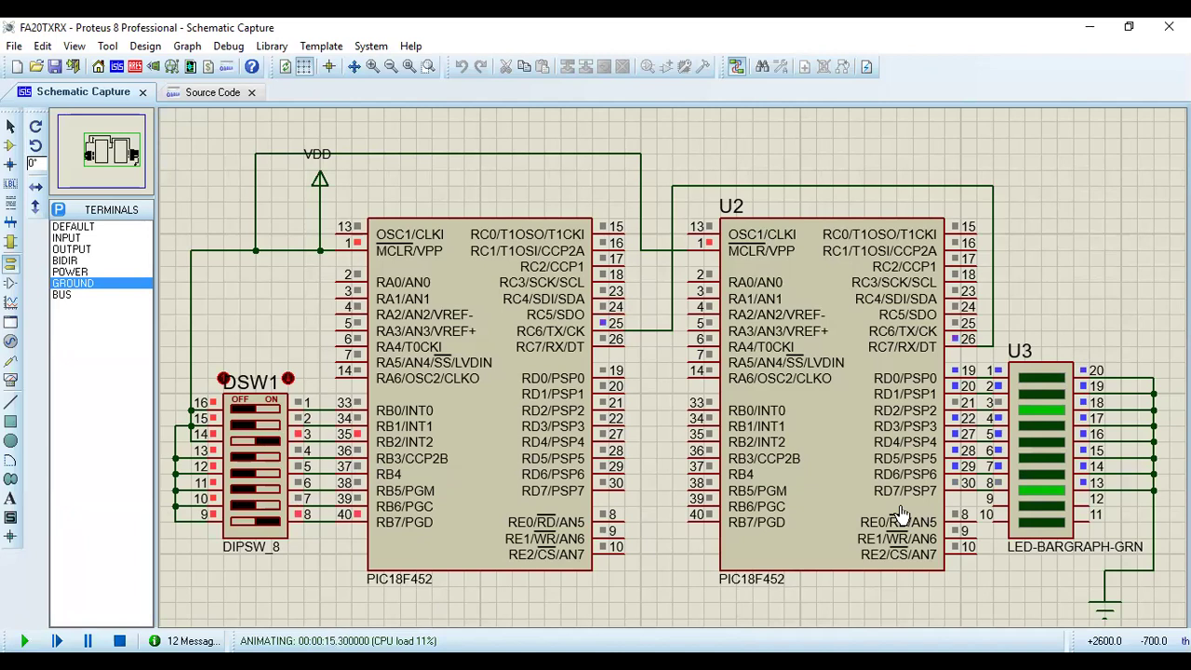
With the simulation running, turn on switch 5, turn off switch 3 and turn on switch 1 of DSW1
left_click(253, 472)
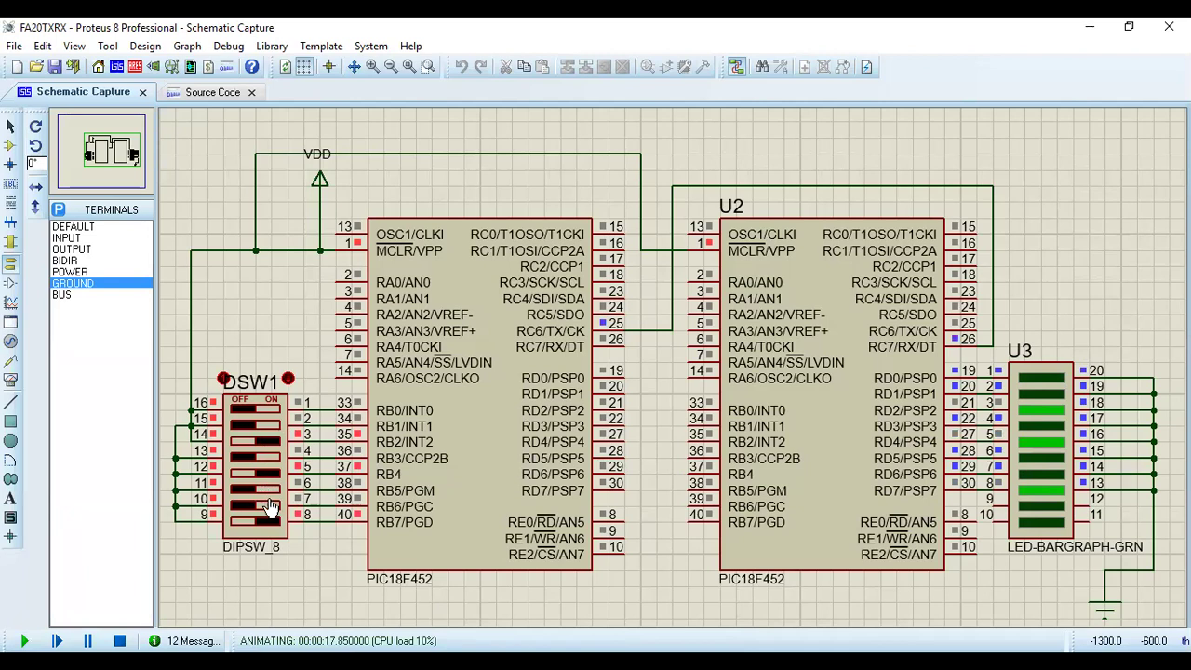
left_click(255, 521)
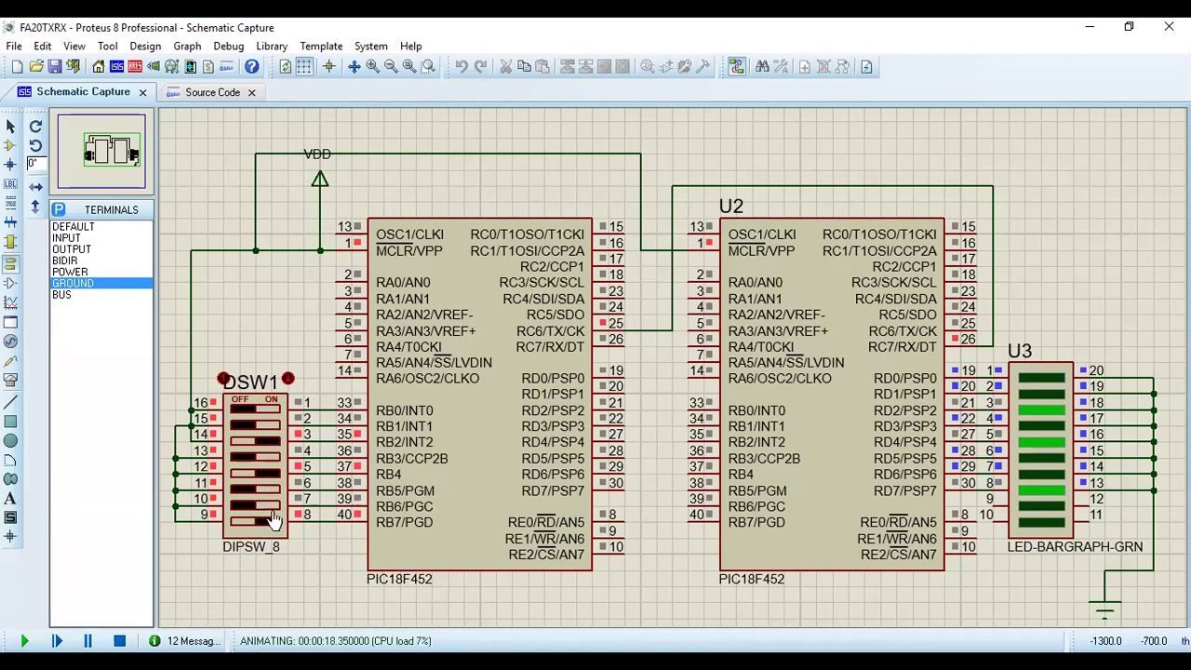
left_click(270, 441)
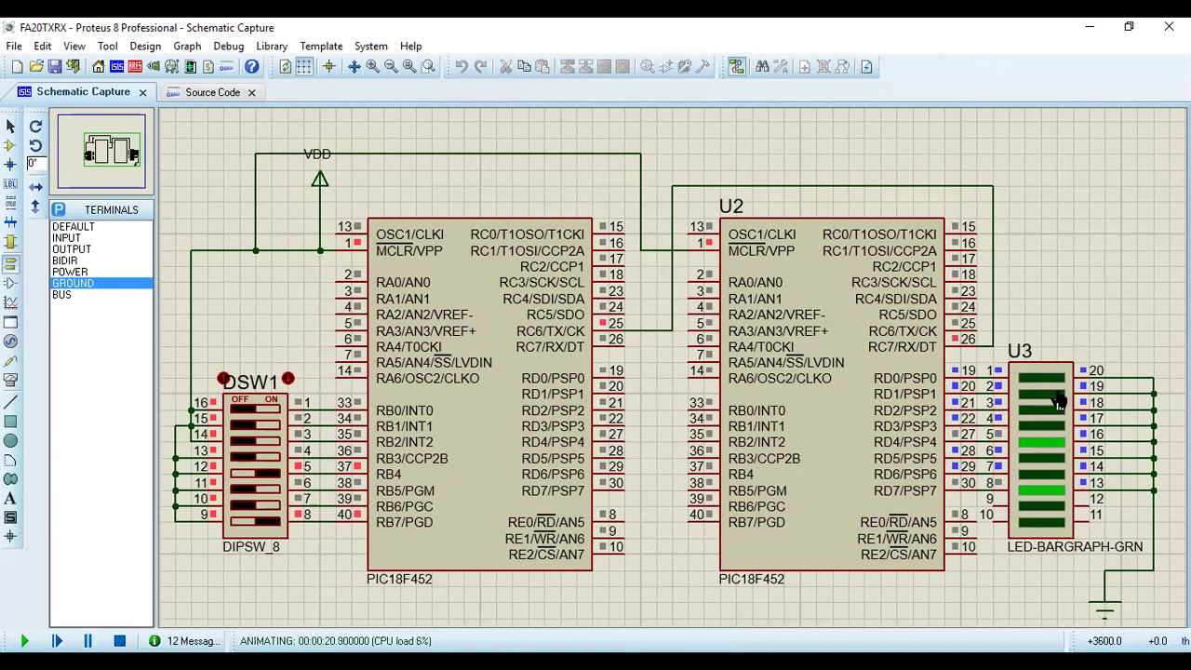
left_click(244, 412)
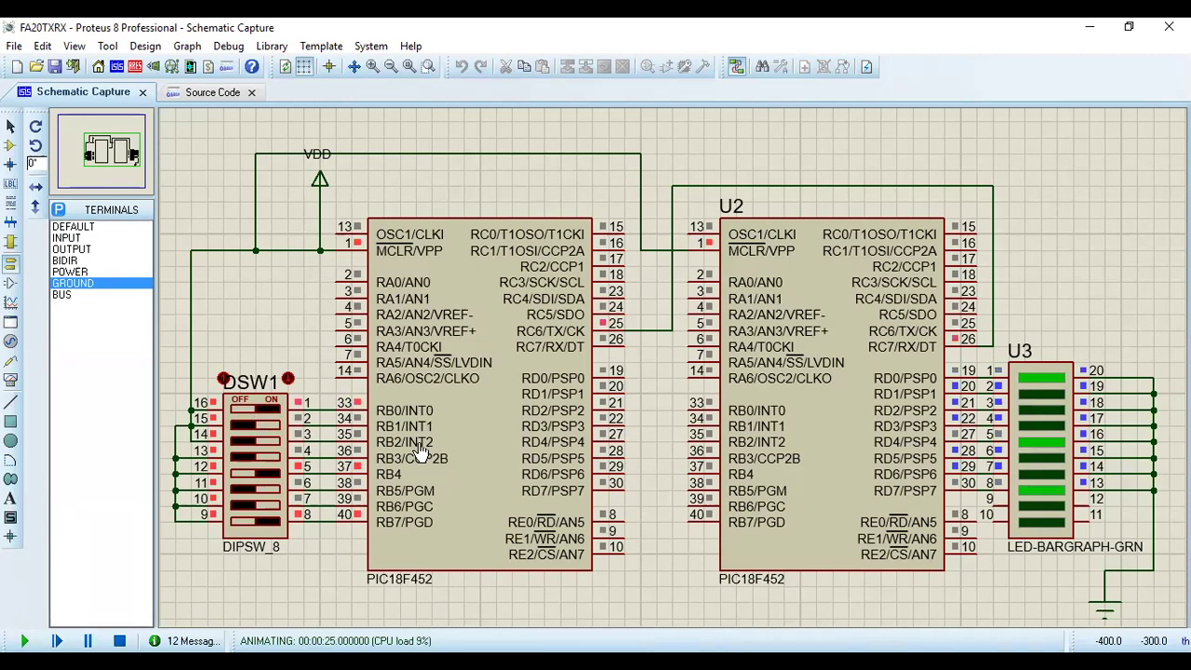